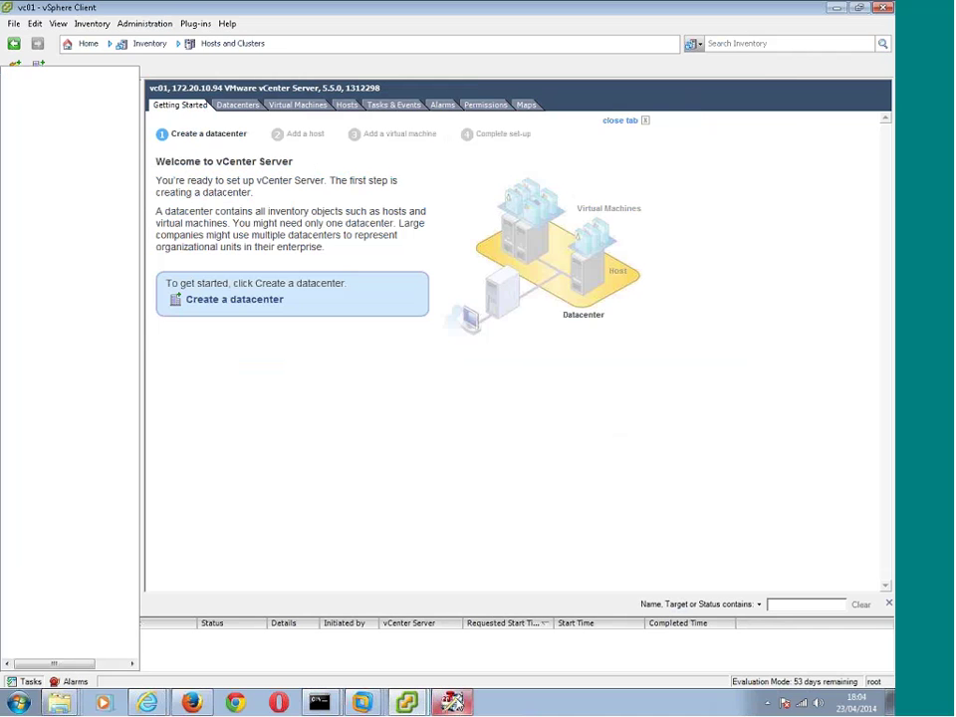
Step: Switch to PowerGUI Script Editor and close the AddNFSDataStESX01.ps1 script
{"action": "left_click", "coordinate": [451, 702]}
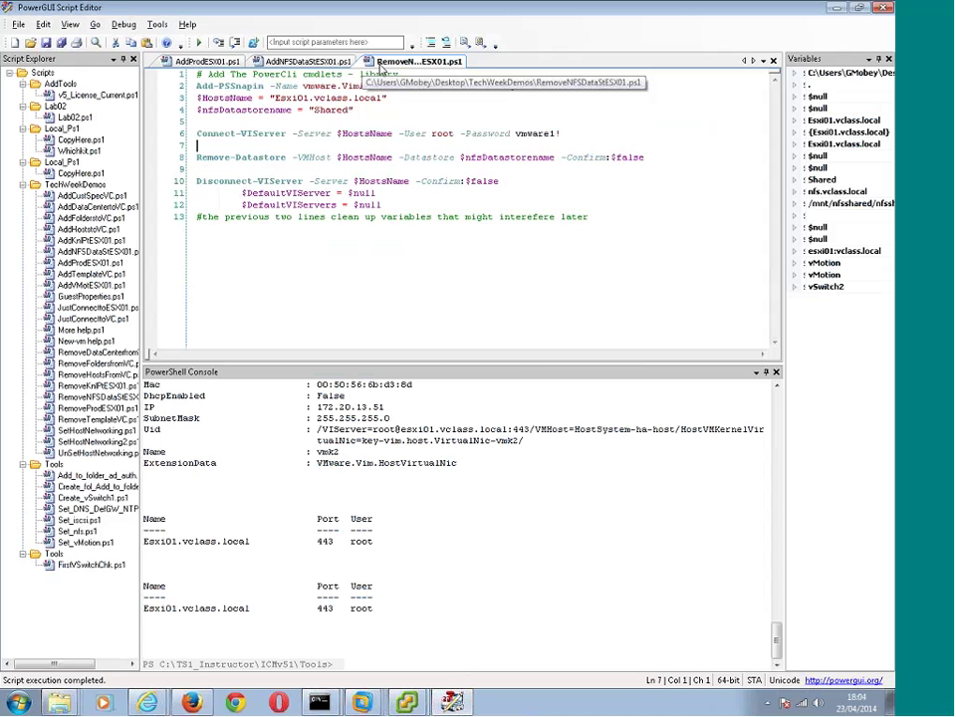
{"action": "right_click", "coordinate": [398, 61]}
{"action": "left_click", "coordinate": [425, 180]}
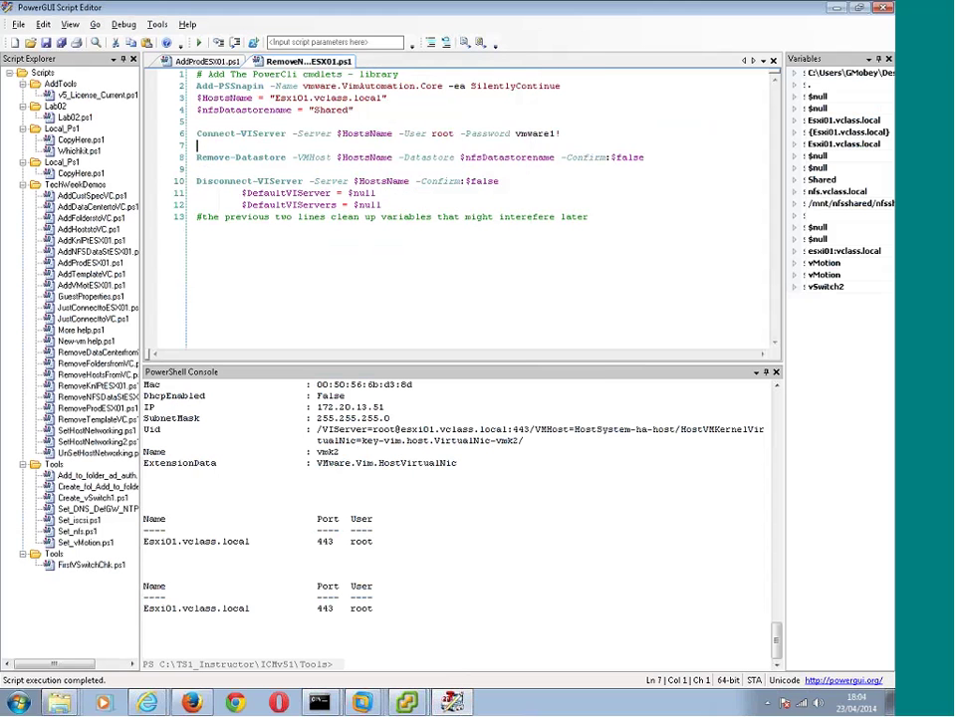
Step: Open AddDataCentertoVC.ps1 from the TechWeekDemos folder and highlight the location argument of the New-Datacenter line
{"action": "key", "text": "ctrl+o"}
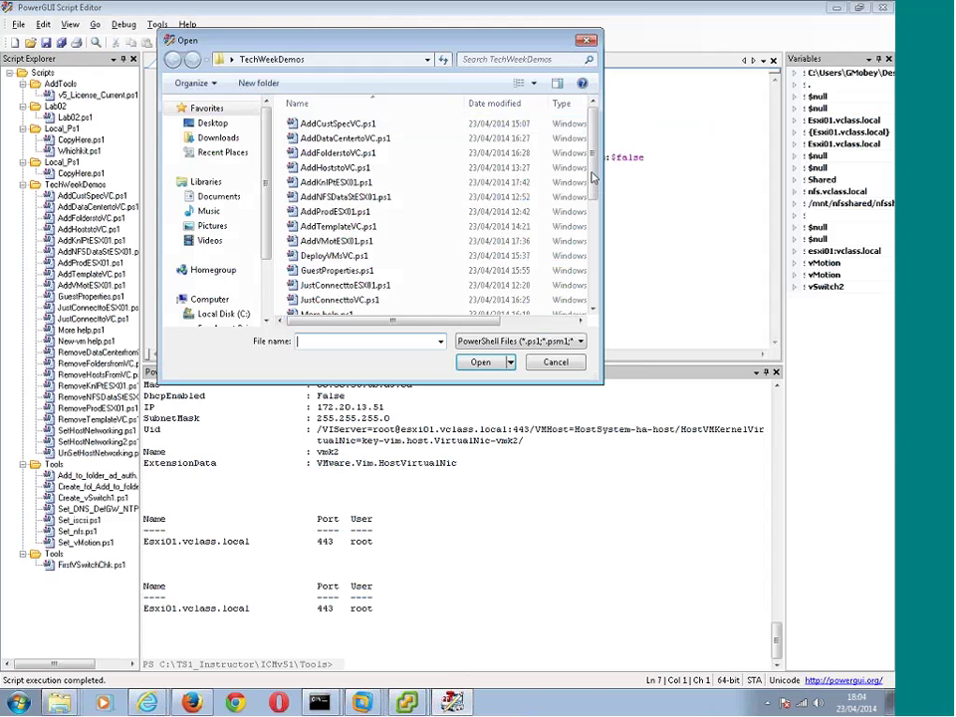
{"action": "left_click", "coordinate": [369, 138]}
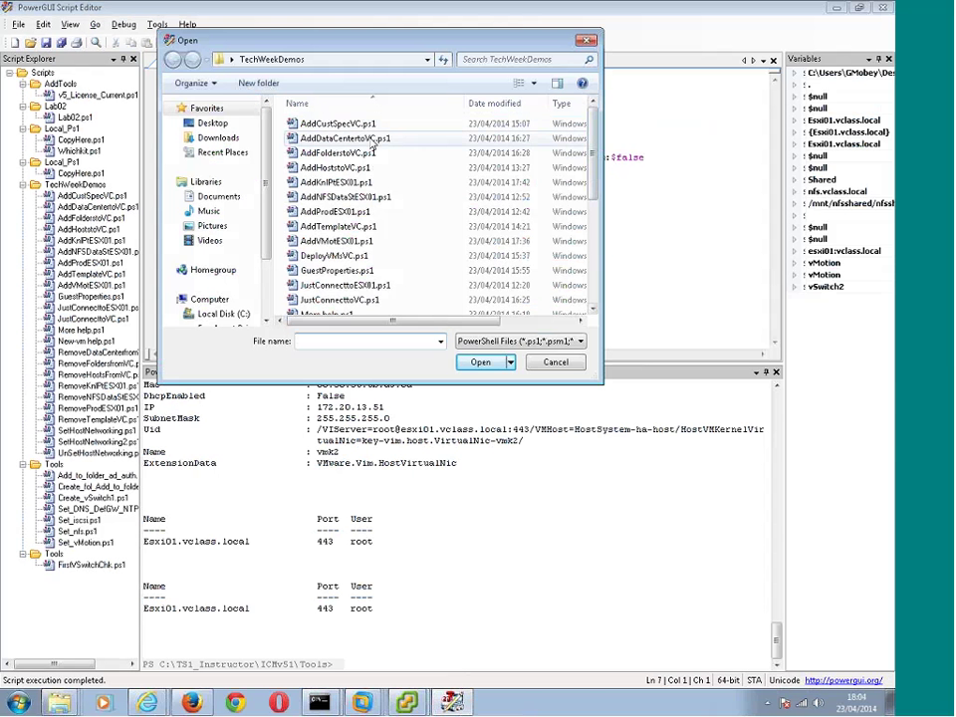
{"action": "double_click", "coordinate": [369, 137]}
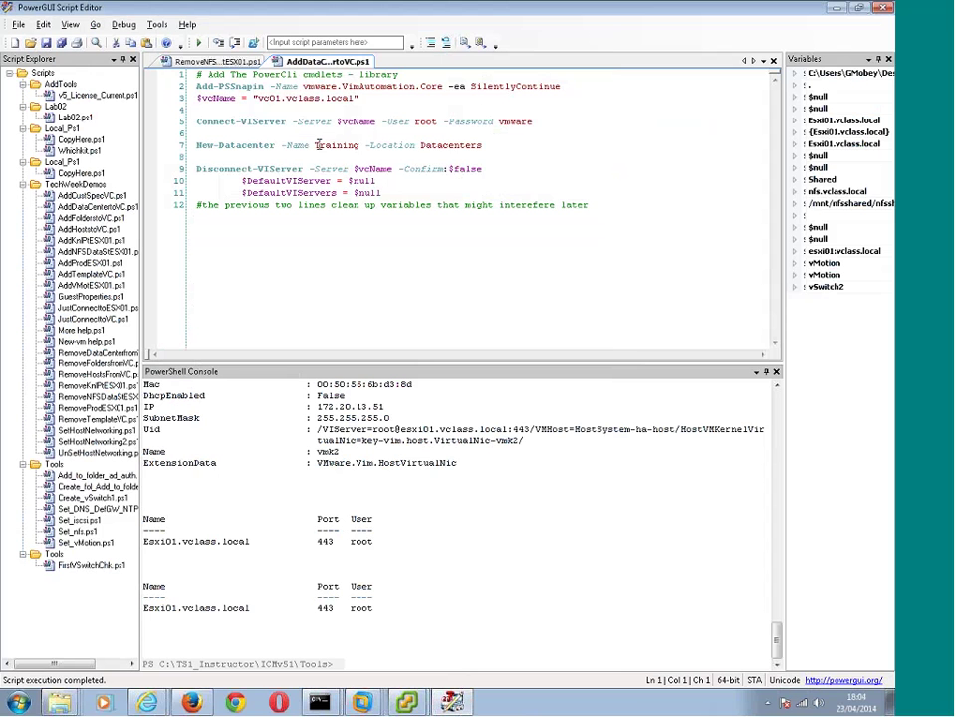
{"action": "left_click_drag", "start_coordinate": [482, 146], "coordinate": [375, 147]}
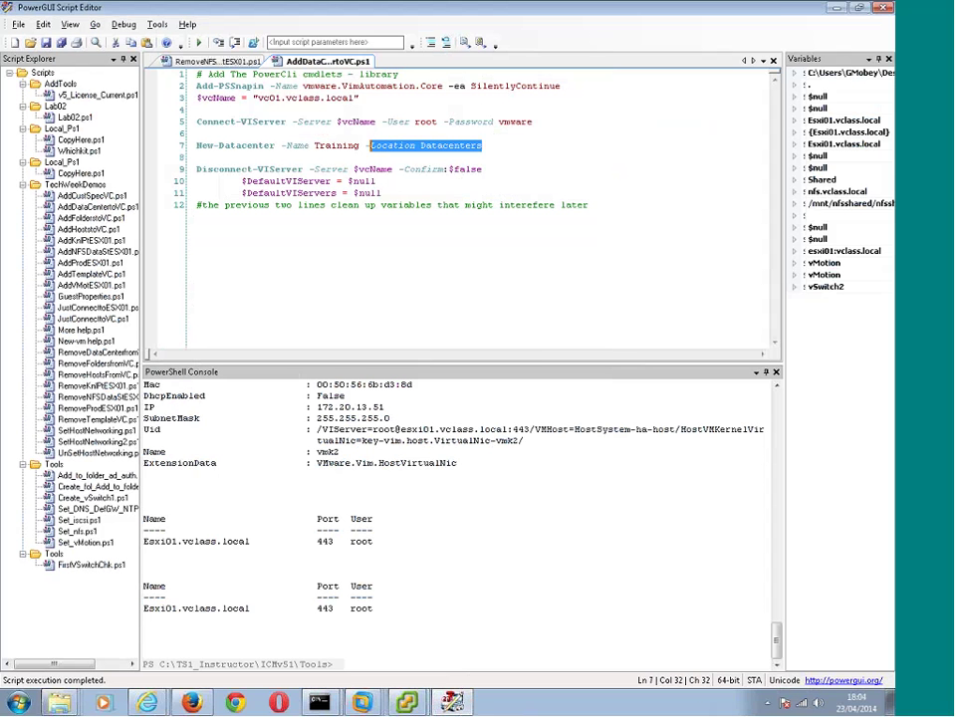
Step: Try to run AddDataCentertoVC.ps1, cancelling the prompt about working with multiple default servers
{"action": "left_click", "coordinate": [199, 44]}
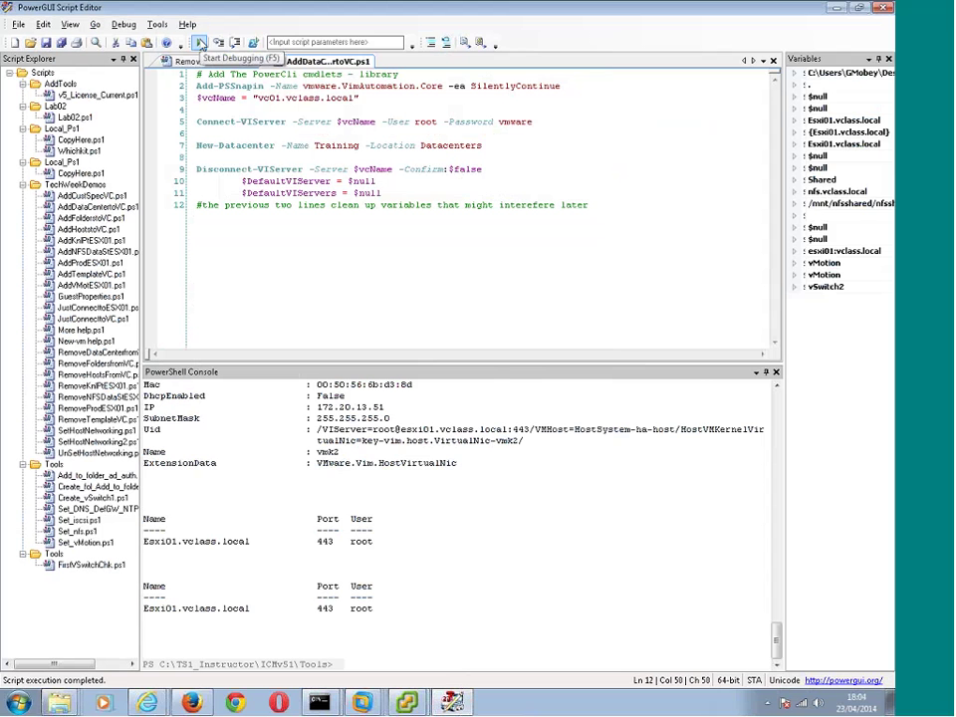
{"action": "left_click", "coordinate": [200, 44]}
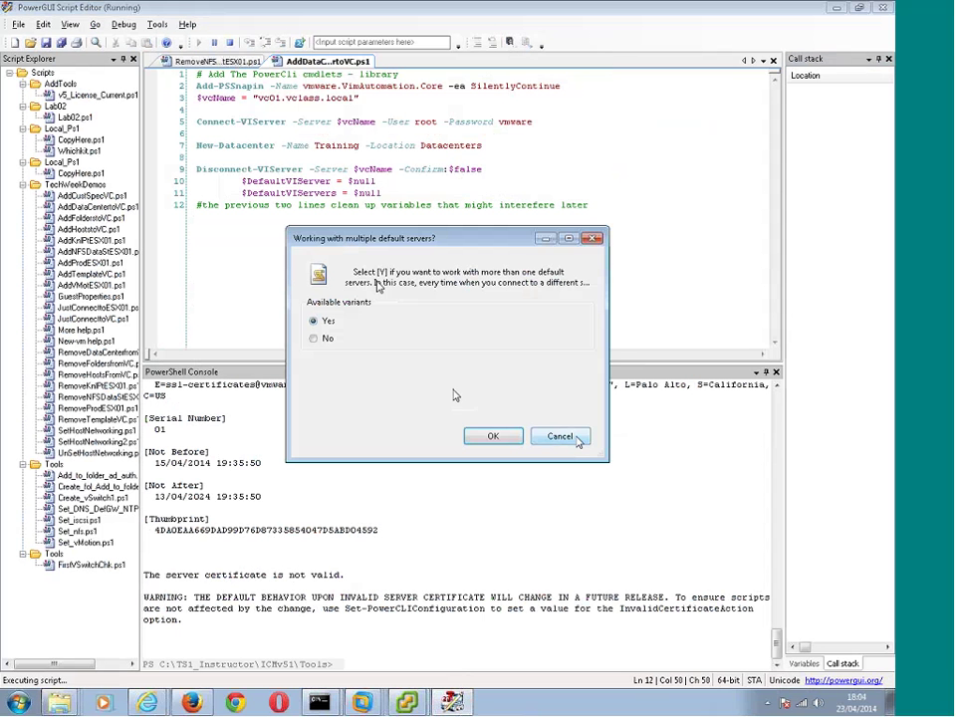
{"action": "left_click", "coordinate": [561, 437]}
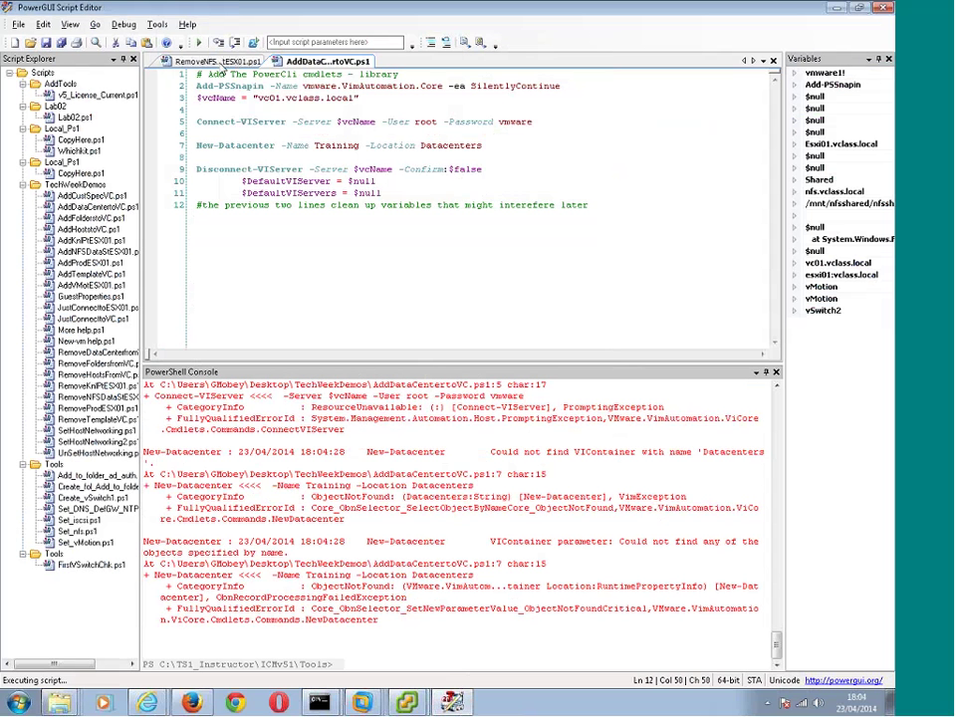
Step: Close RemoveNFSDataStESX01.ps1 and run AddDataCentertoVC.ps1 again to create the Training datacenter
{"action": "right_click", "coordinate": [239, 61]}
{"action": "left_click", "coordinate": [270, 156]}
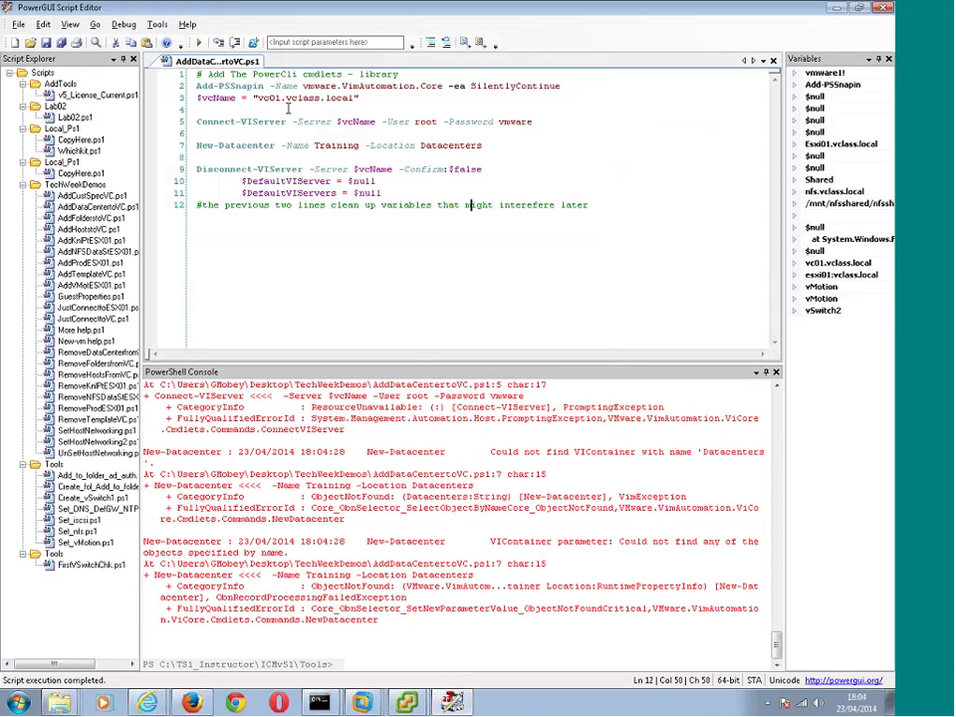
{"action": "left_click", "coordinate": [198, 42]}
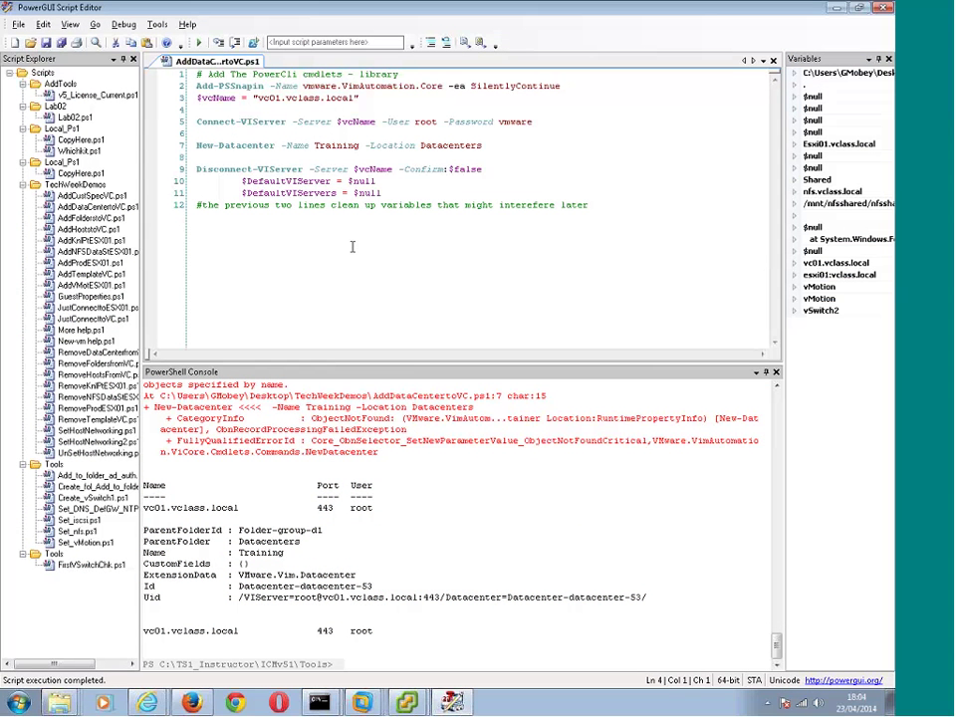
Step: Switch to the vc01 vSphere Client window and select the Training datacenter in the inventory
{"action": "left_click", "coordinate": [420, 702]}
{"action": "left_click", "coordinate": [381, 652]}
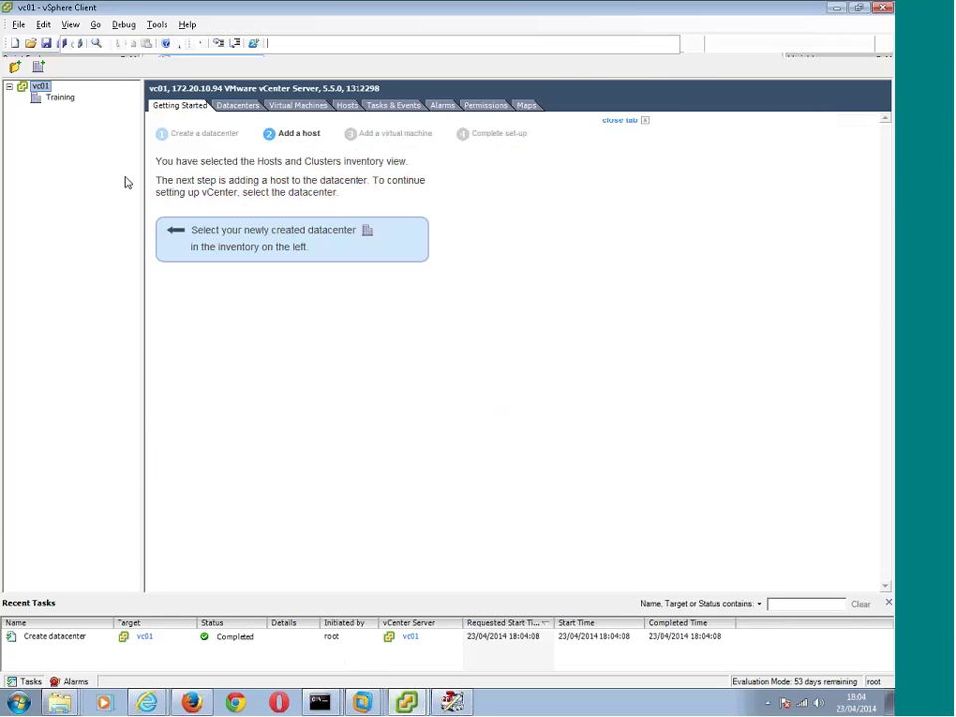
{"action": "left_click", "coordinate": [45, 103]}
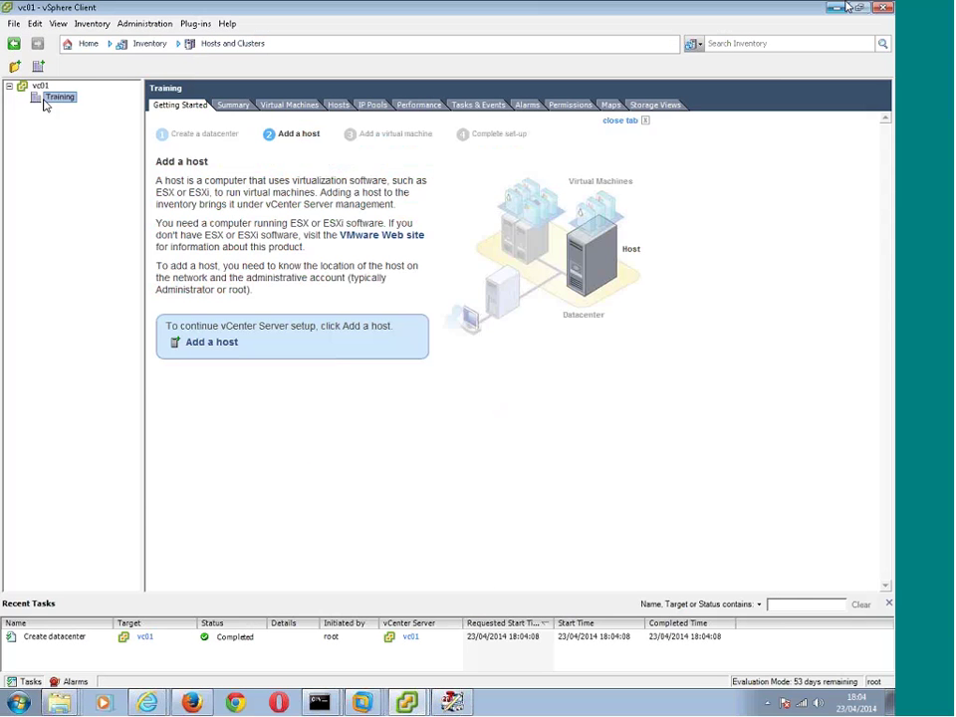
Step: Return to PowerGUI Script Editor and open AddFolderstoVC.ps1 from the TechWeekDemos folder
{"action": "key", "text": "alt+Tab"}
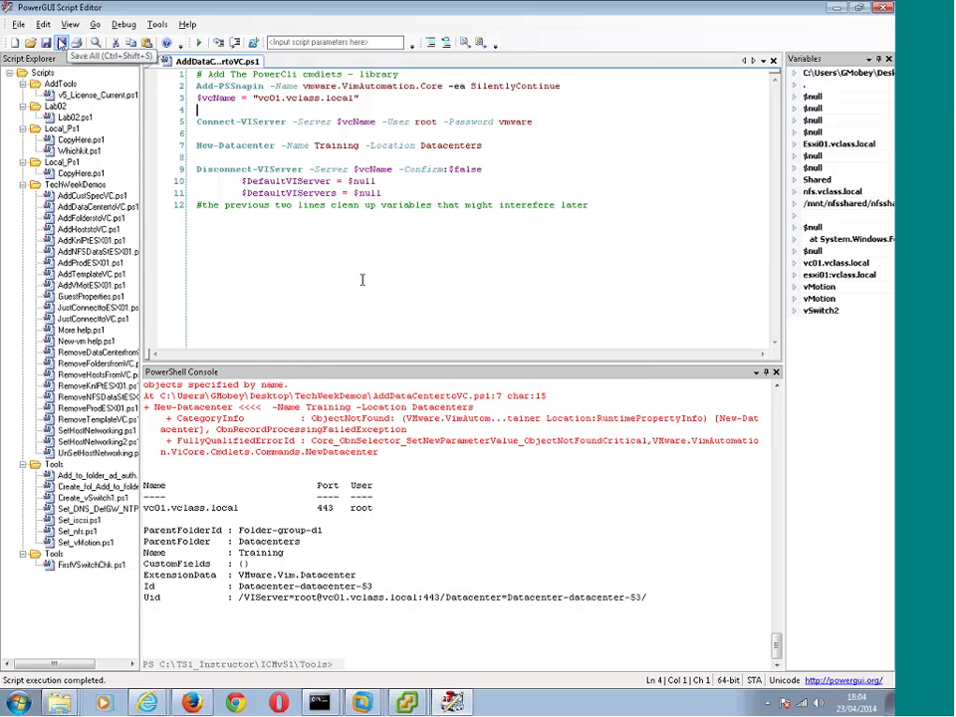
{"action": "key", "text": "ctrl+o"}
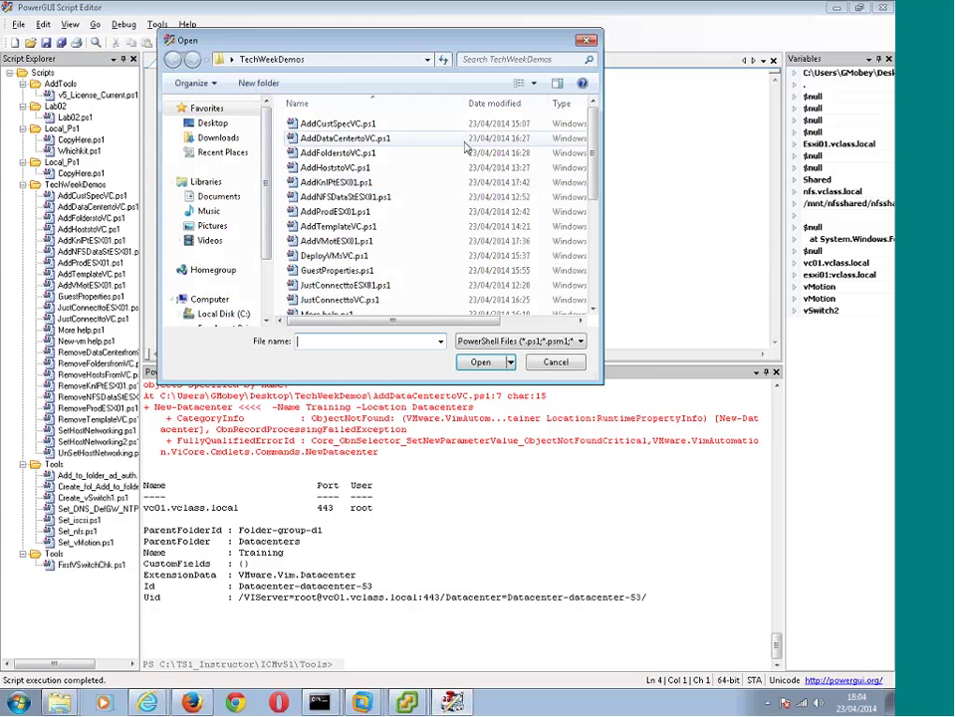
{"action": "double_click", "coordinate": [245, 153]}
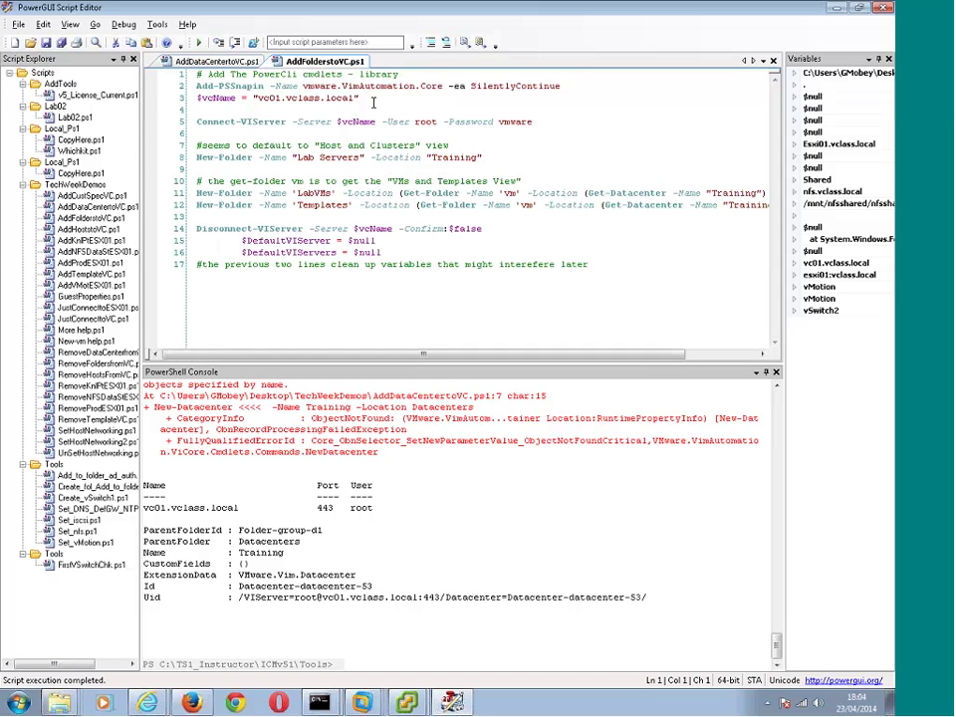
Step: Review the connection and New-Folder lines, and run AddFolderstoVC.ps1 to create the Lab Servers, LabVMs and Templates folders
{"action": "left_click_drag", "start_coordinate": [374, 100], "coordinate": [196, 74]}
{"action": "left_click_drag", "start_coordinate": [532, 121], "coordinate": [470, 122]}
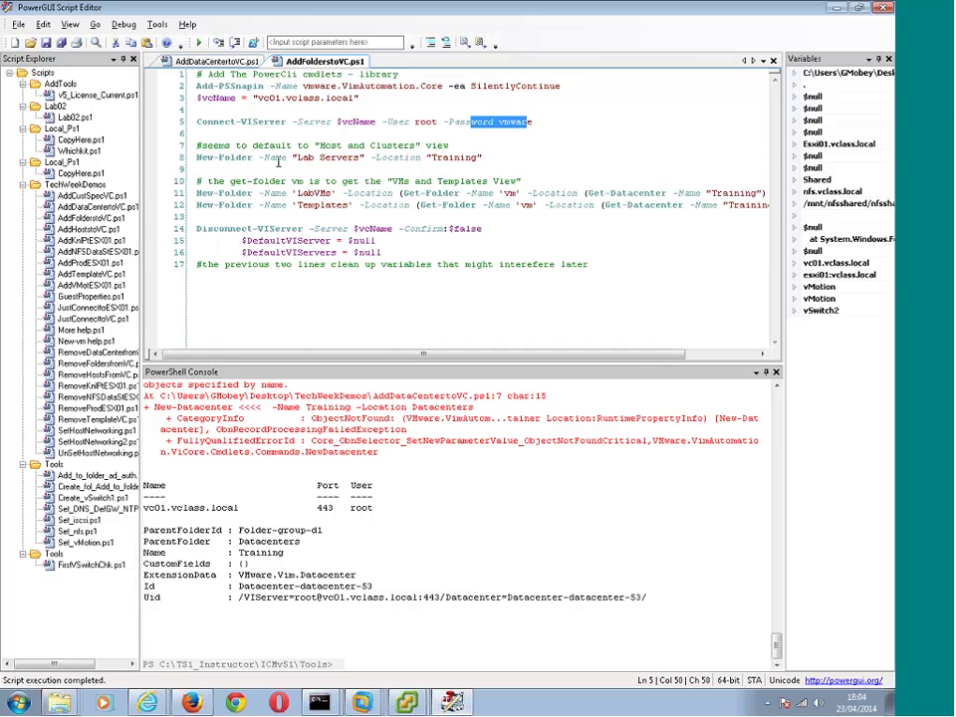
{"action": "mouse_move", "coordinate": [259, 152]}
{"action": "scroll", "coordinate": [501, 159], "scroll_direction": "right", "scroll_amount": 3}
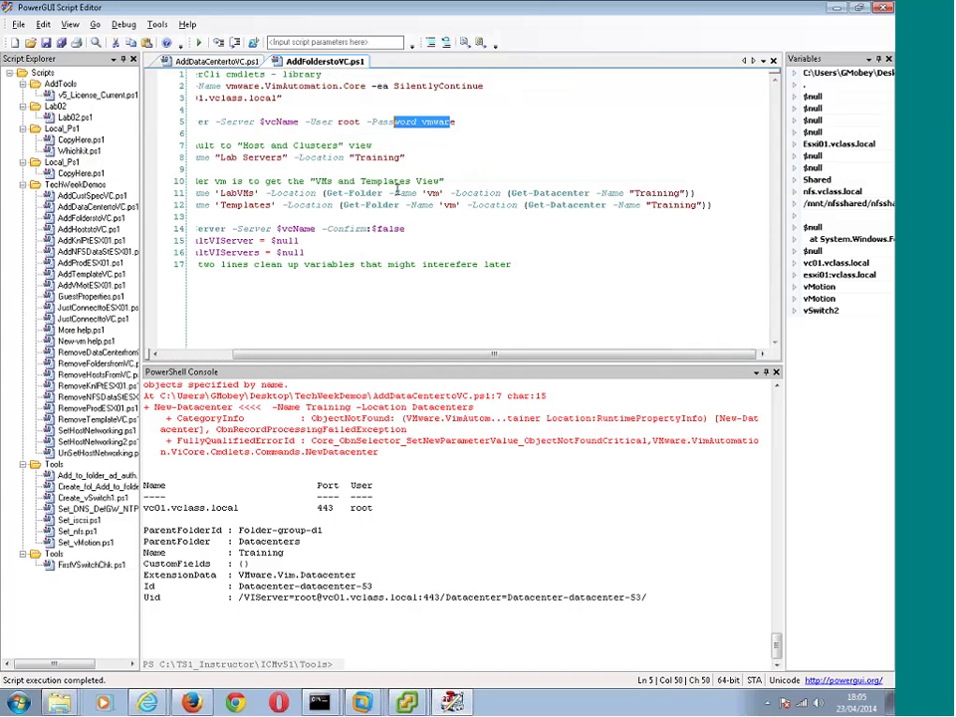
{"action": "mouse_move", "coordinate": [598, 192]}
{"action": "scroll", "coordinate": [433, 194], "scroll_direction": "left", "scroll_amount": 1}
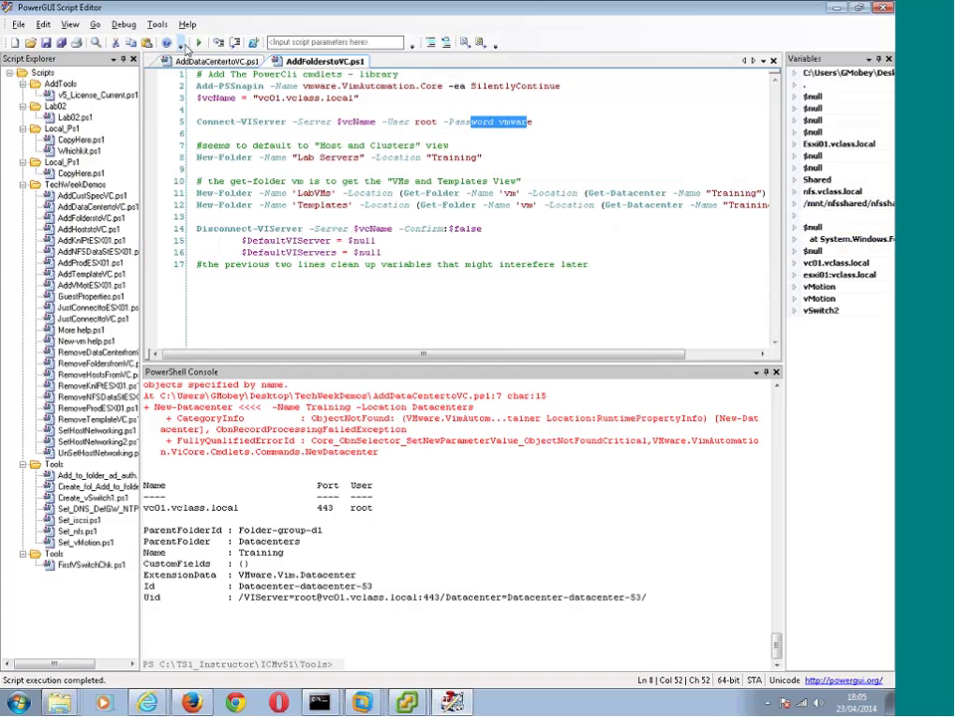
{"action": "left_click", "coordinate": [199, 45]}
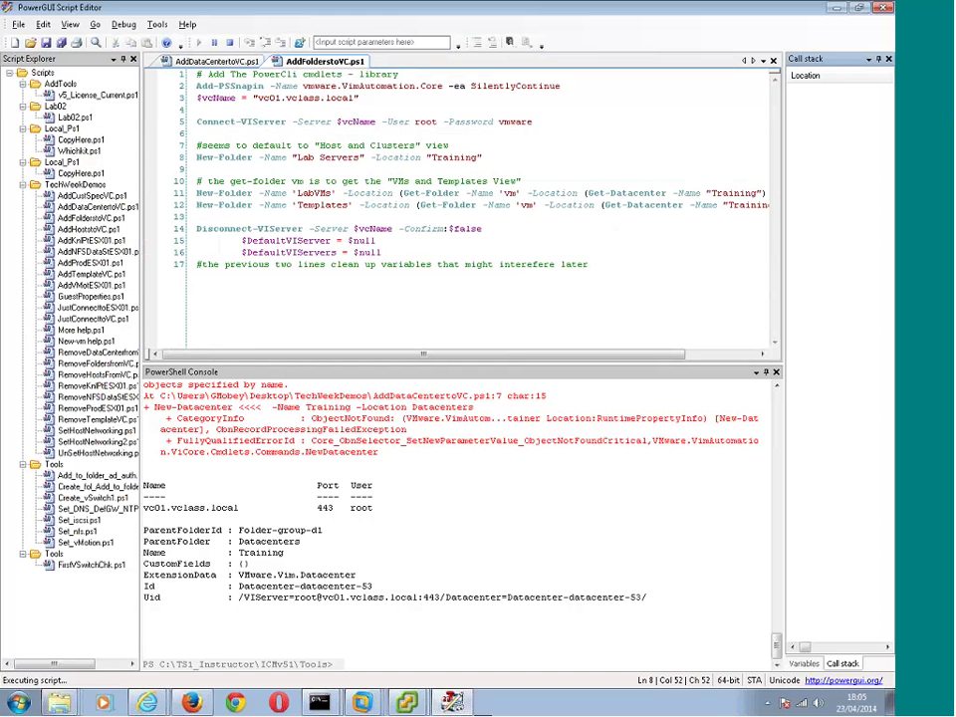
Step: In the vc01 vSphere Client, check the folders under Training in the Hosts and Clusters and the VMs and Templates views
{"action": "left_click", "coordinate": [451, 702]}
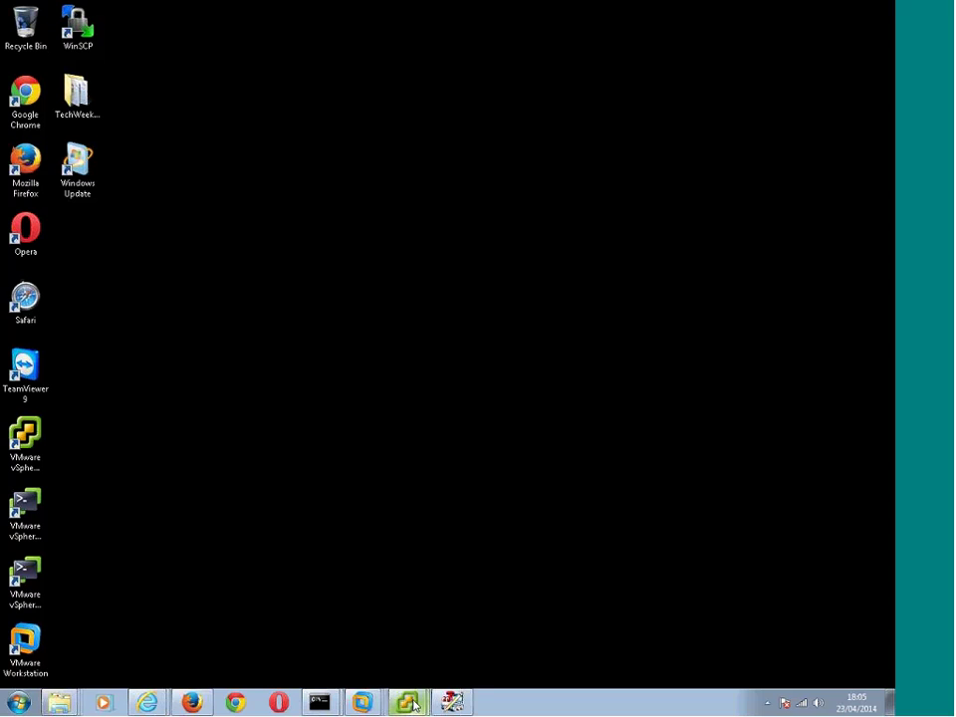
{"action": "mouse_move", "coordinate": [407, 703]}
{"action": "left_click", "coordinate": [388, 647]}
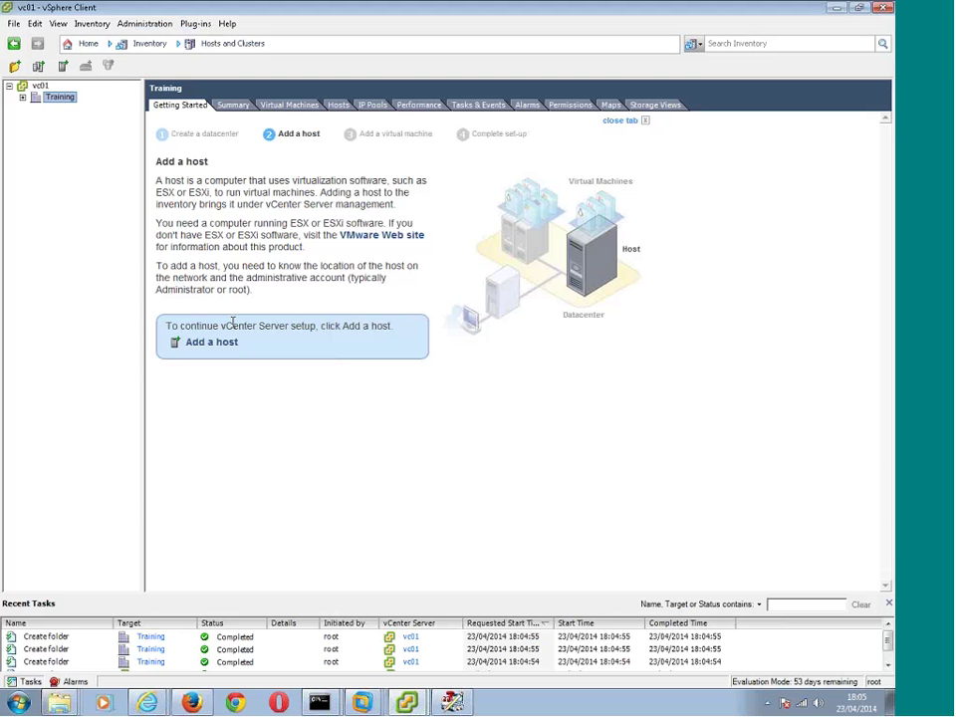
{"action": "left_click", "coordinate": [22, 96]}
{"action": "left_click", "coordinate": [80, 107]}
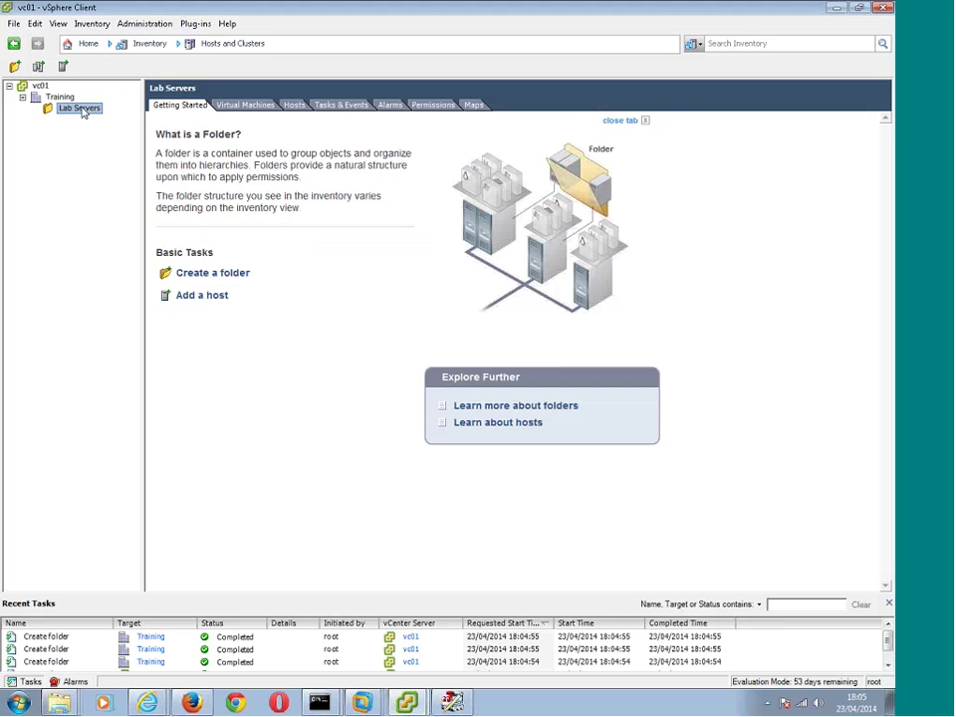
{"action": "key", "text": "ctrl+shift+v"}
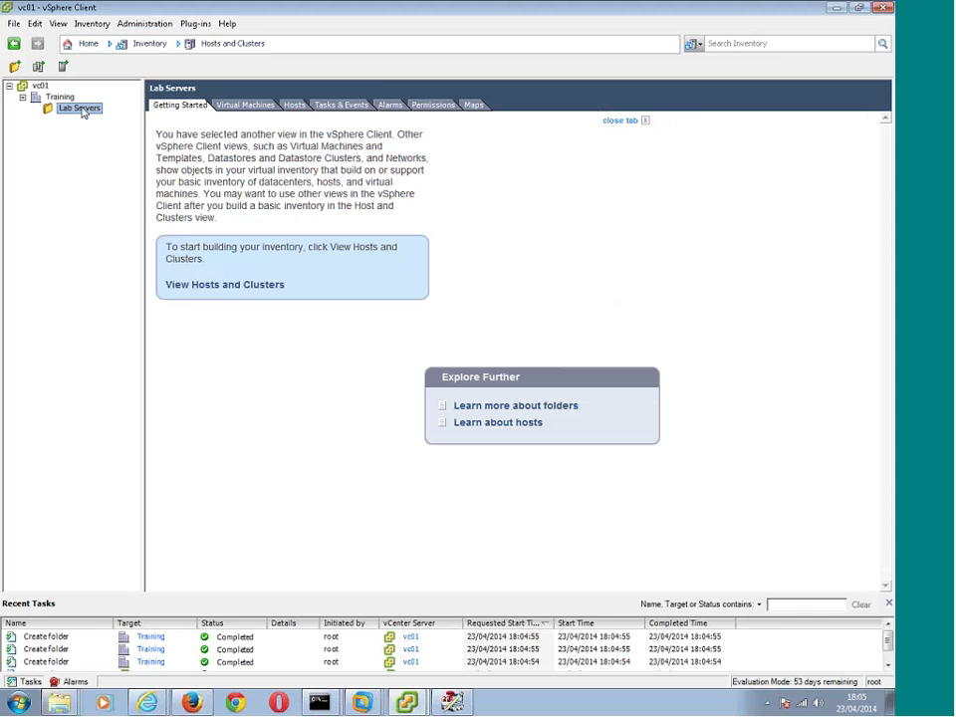
{"action": "left_click", "coordinate": [22, 96]}
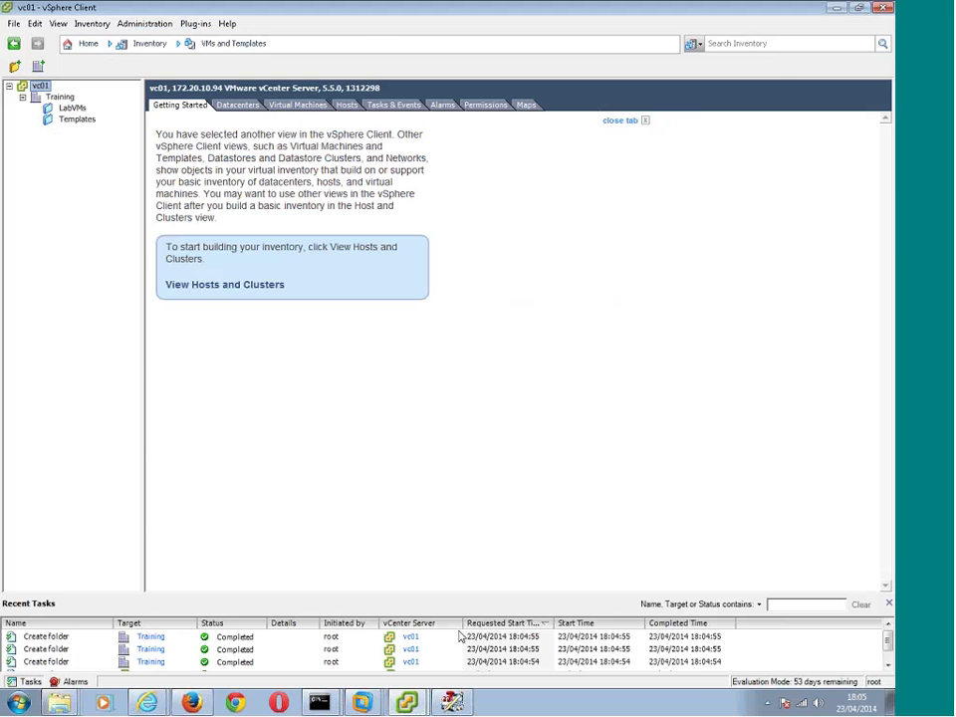
Step: Return to PowerGUI Script Editor and highlight the nested Get-Folder location argument in the LabVMs New-Folder line
{"action": "left_click", "coordinate": [452, 702]}
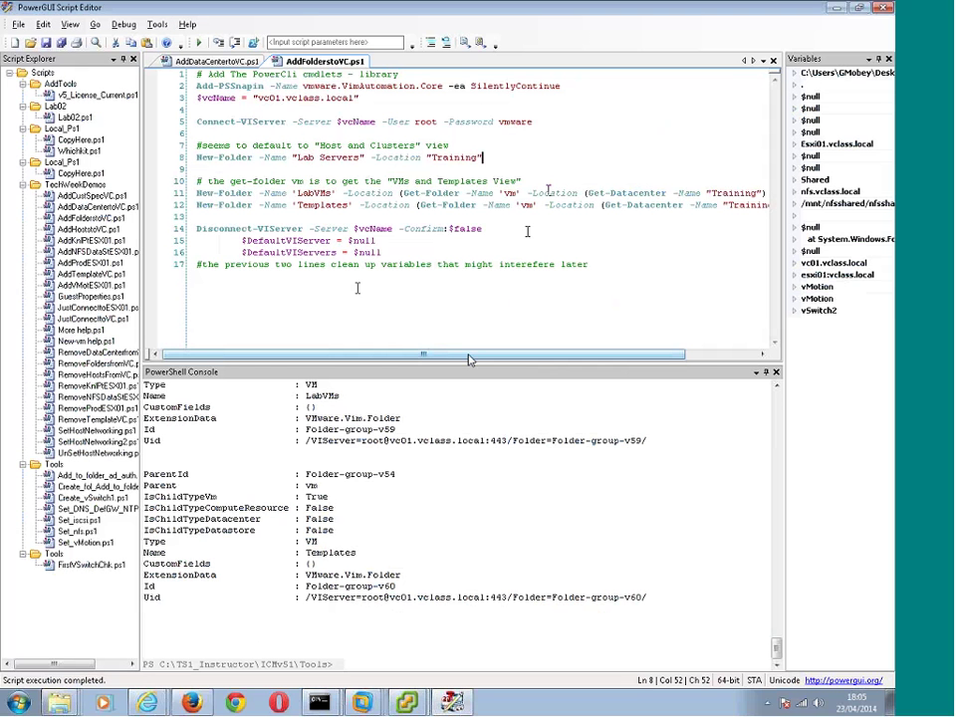
{"action": "left_click_drag", "start_coordinate": [470, 361], "coordinate": [518, 364]}
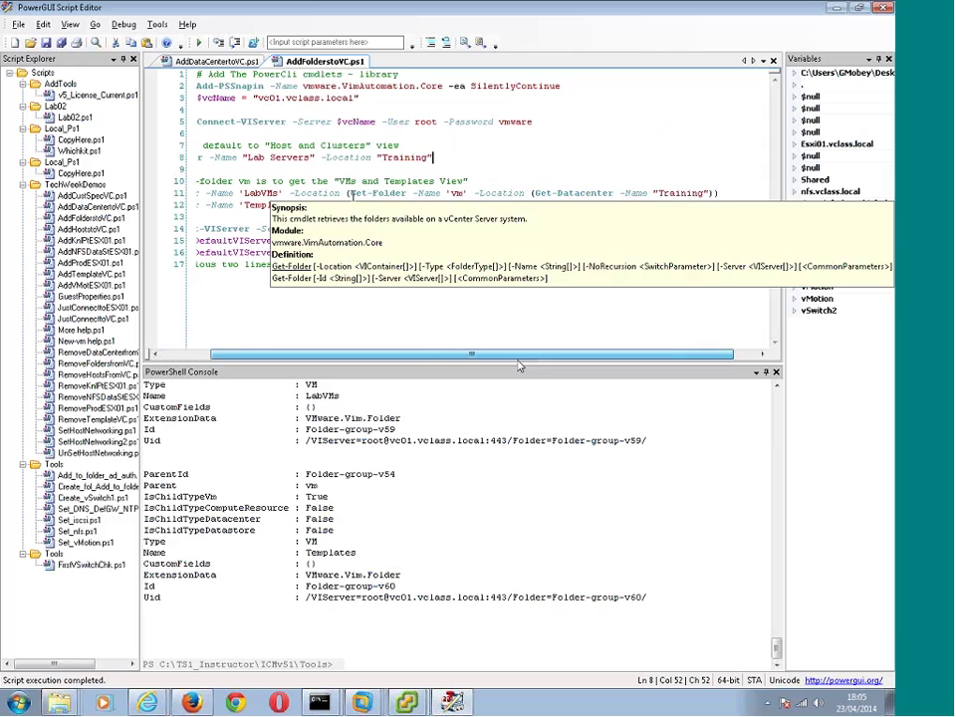
{"action": "left_click_drag", "start_coordinate": [346, 193], "coordinate": [718, 193]}
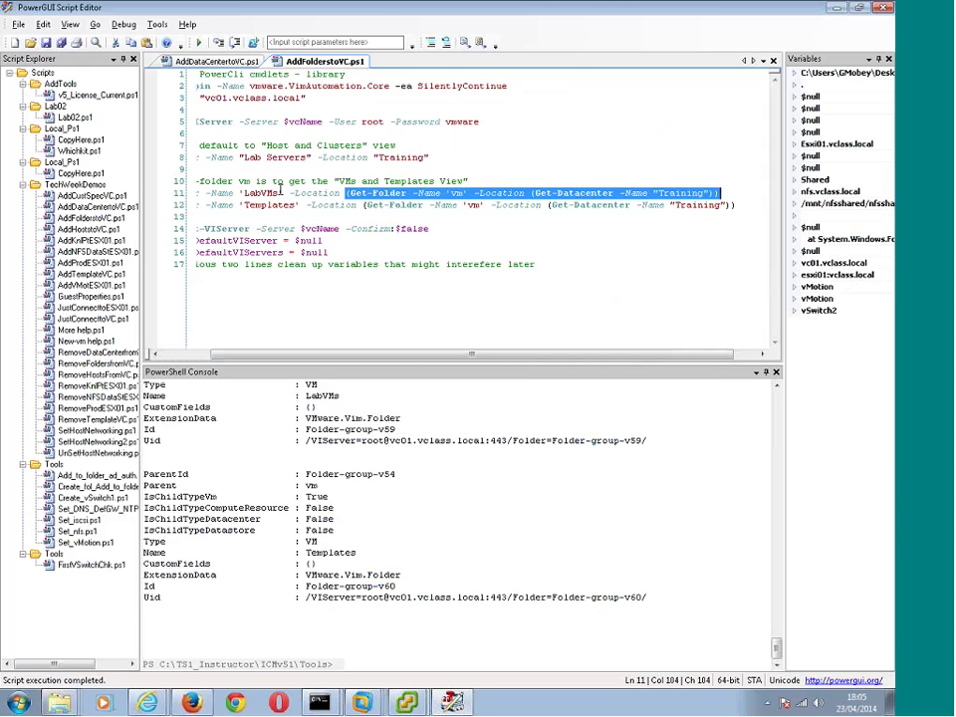
{"action": "left_click_drag", "start_coordinate": [290, 193], "coordinate": [719, 193]}
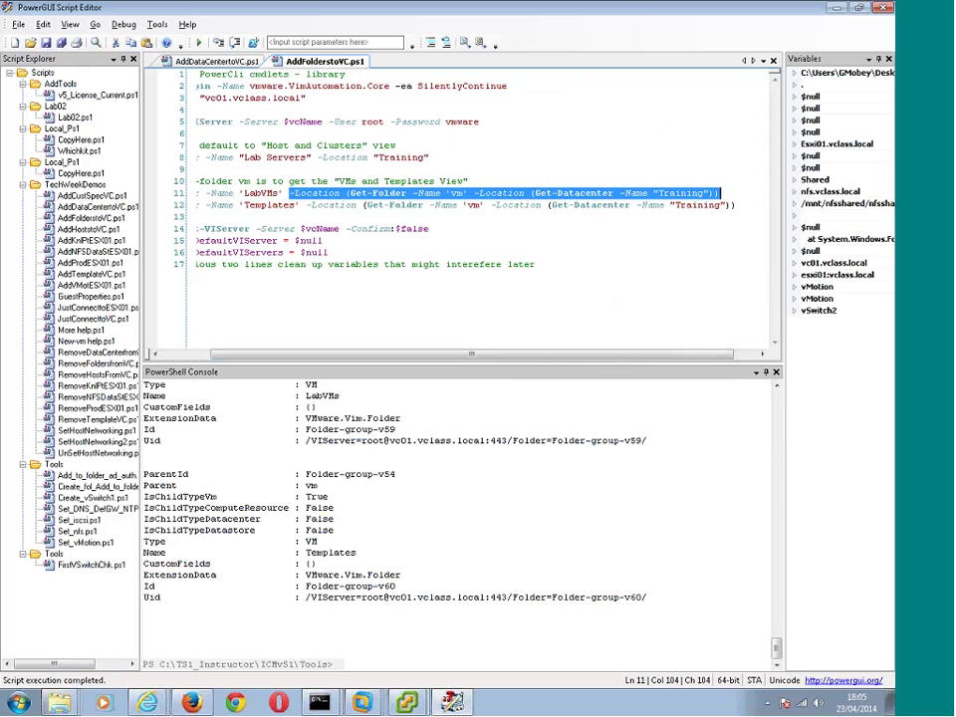
{"action": "left_click", "coordinate": [226, 305]}
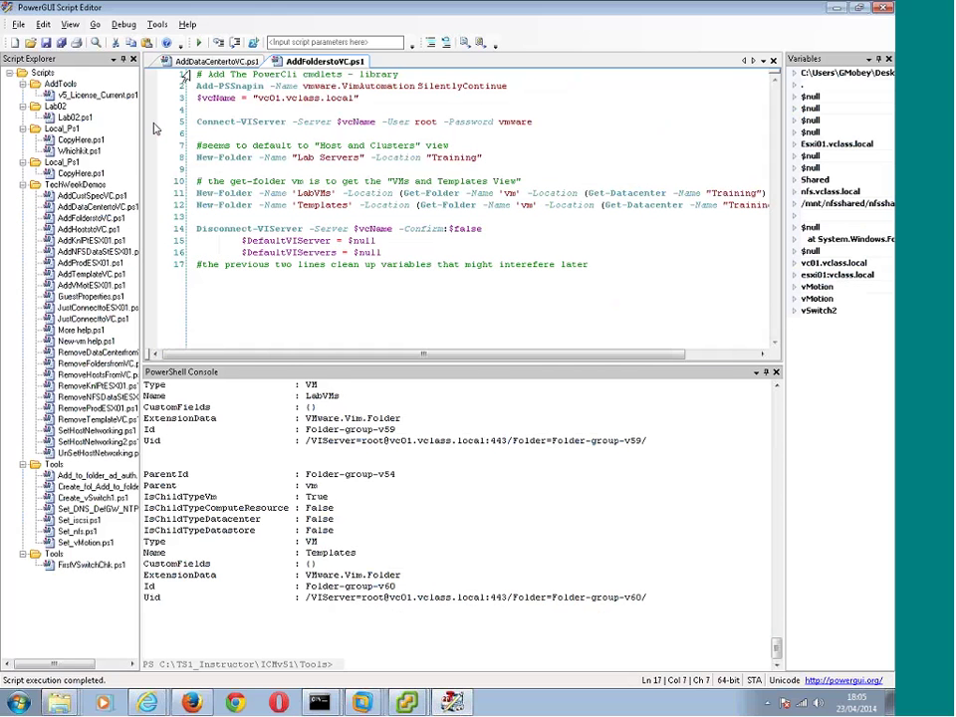
Step: Open AddHoststoVC.ps1 and examine its first Add-VMHost line, highlighting the -Force:$true option
{"action": "left_click", "coordinate": [30, 43]}
{"action": "double_click", "coordinate": [353, 167]}
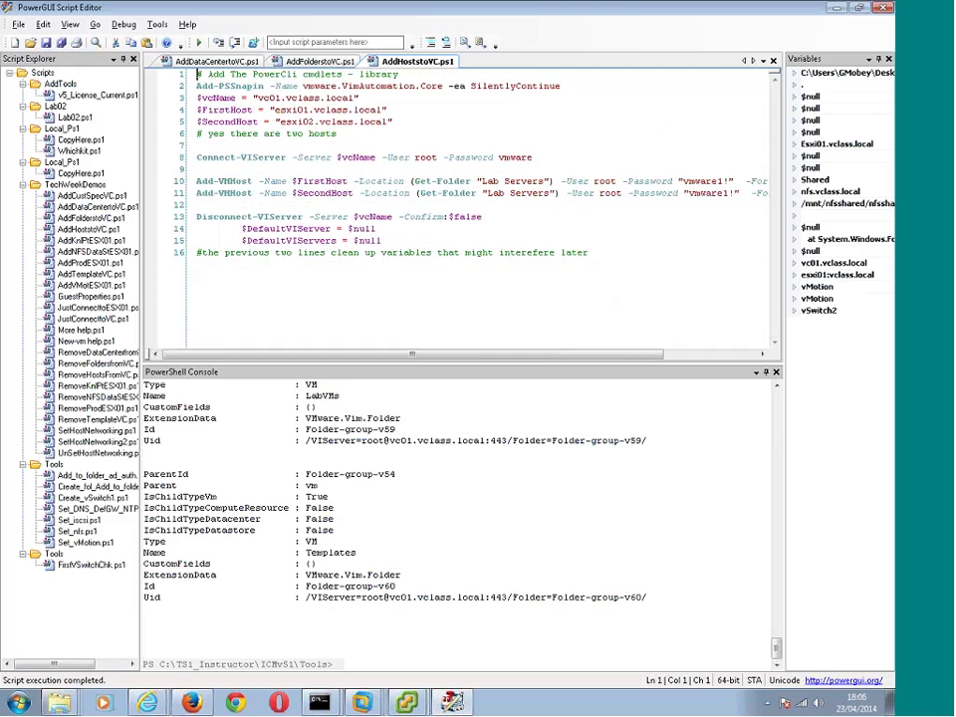
{"action": "left_click_drag", "start_coordinate": [330, 356], "coordinate": [325, 358]}
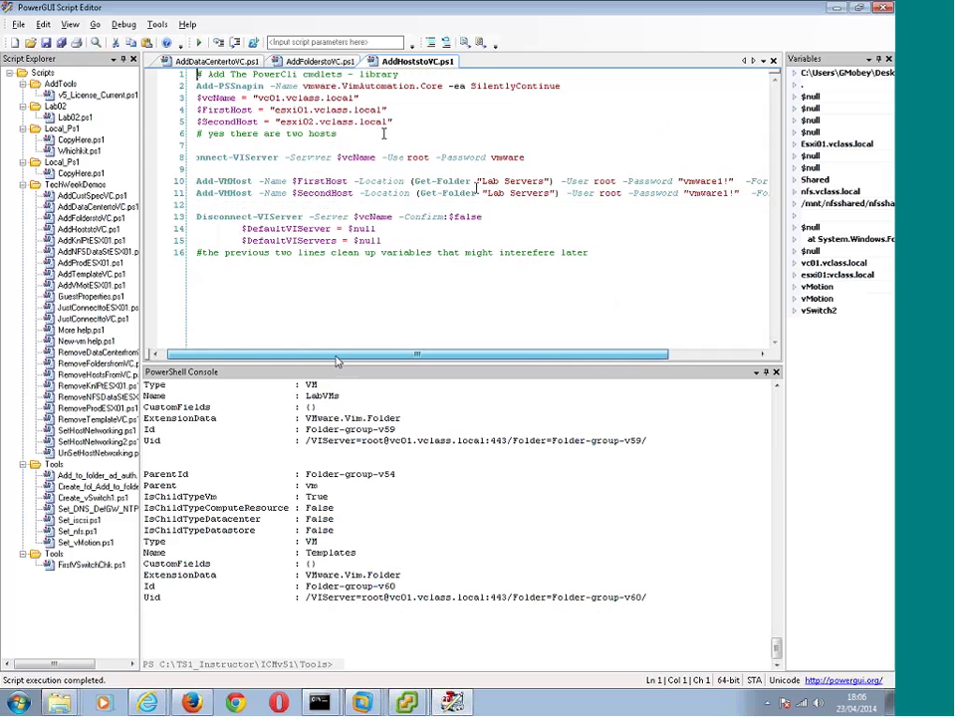
{"action": "left_click", "coordinate": [510, 183]}
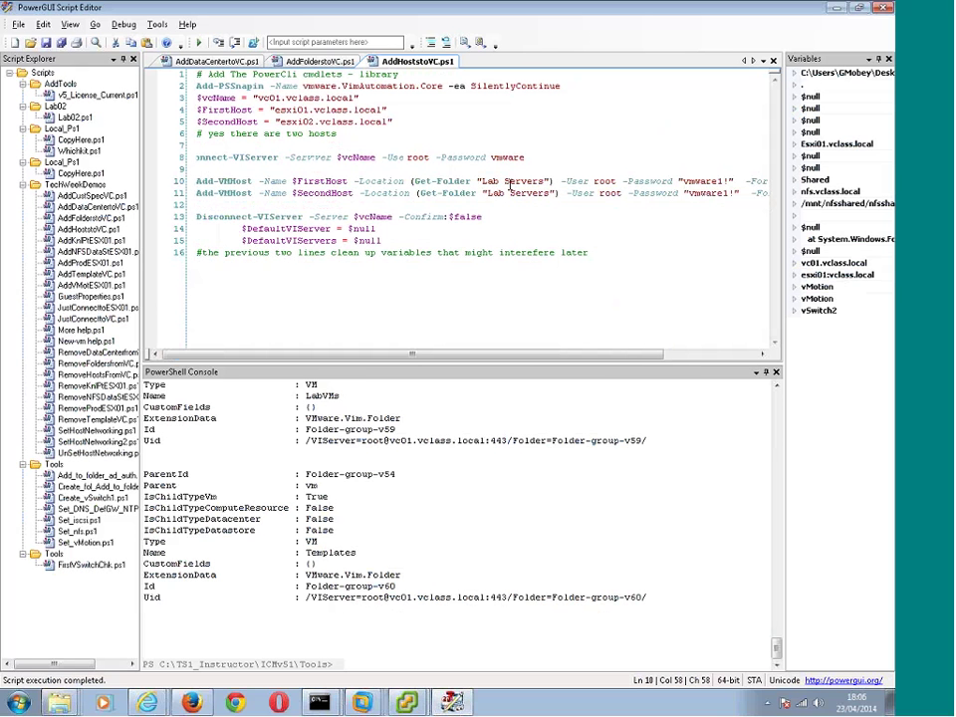
{"action": "left_click", "coordinate": [597, 185]}
{"action": "left_click_drag", "start_coordinate": [608, 363], "coordinate": [686, 361]}
{"action": "left_click_drag", "start_coordinate": [635, 182], "coordinate": [728, 183]}
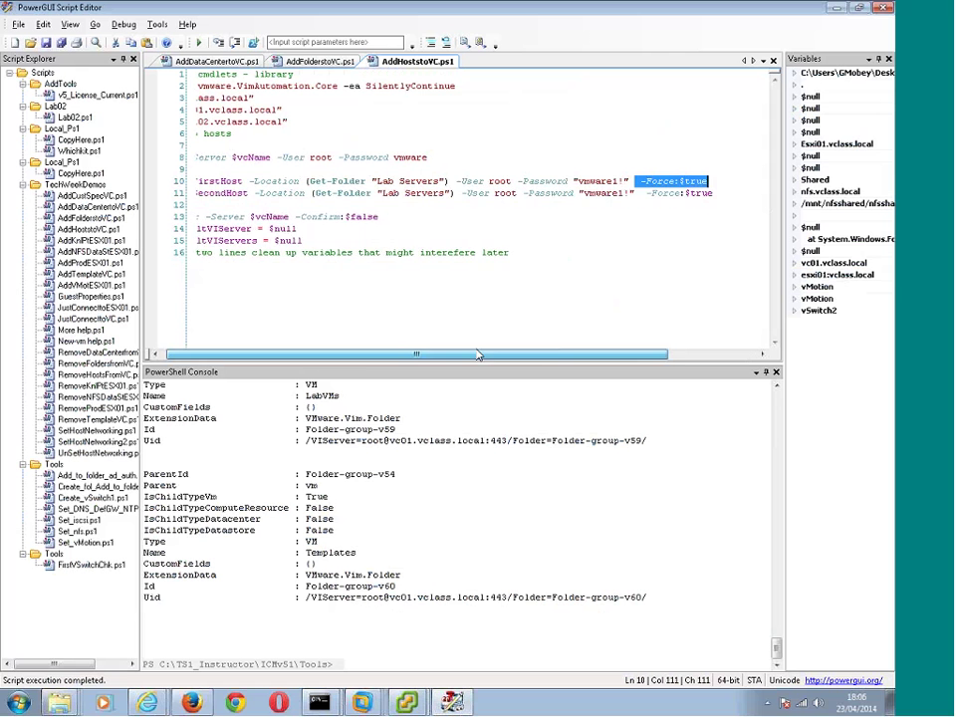
{"action": "left_click_drag", "start_coordinate": [480, 355], "coordinate": [387, 354]}
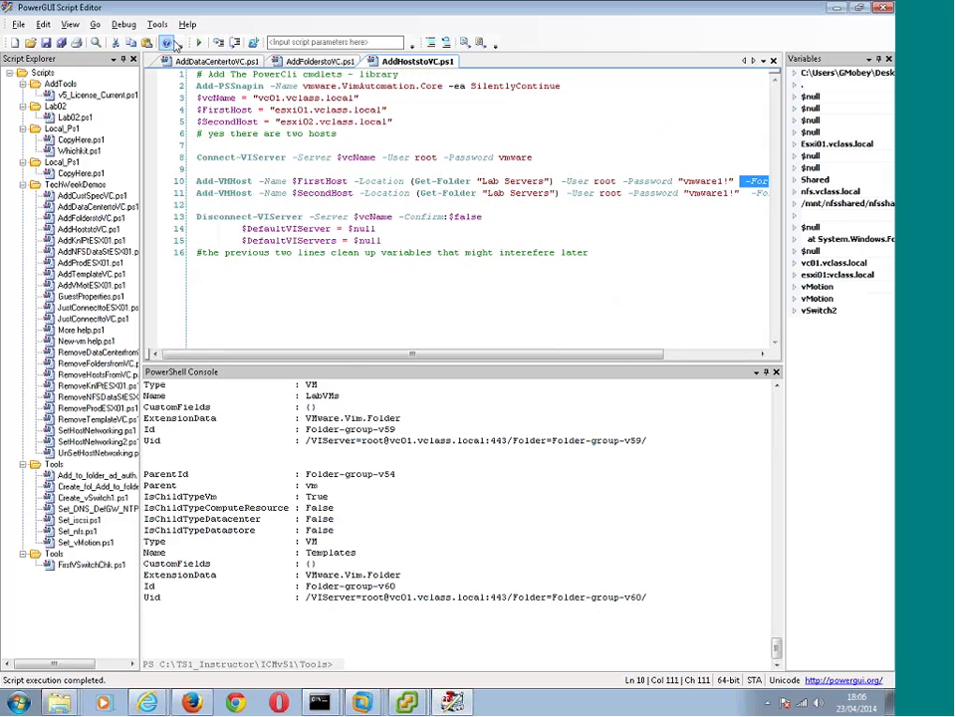
Step: Run AddHoststoVC.ps1, then show the Hosts and Clusters inventory in the vc01 vSphere Client and expand the Lab Servers folder
{"action": "key", "text": "F5"}
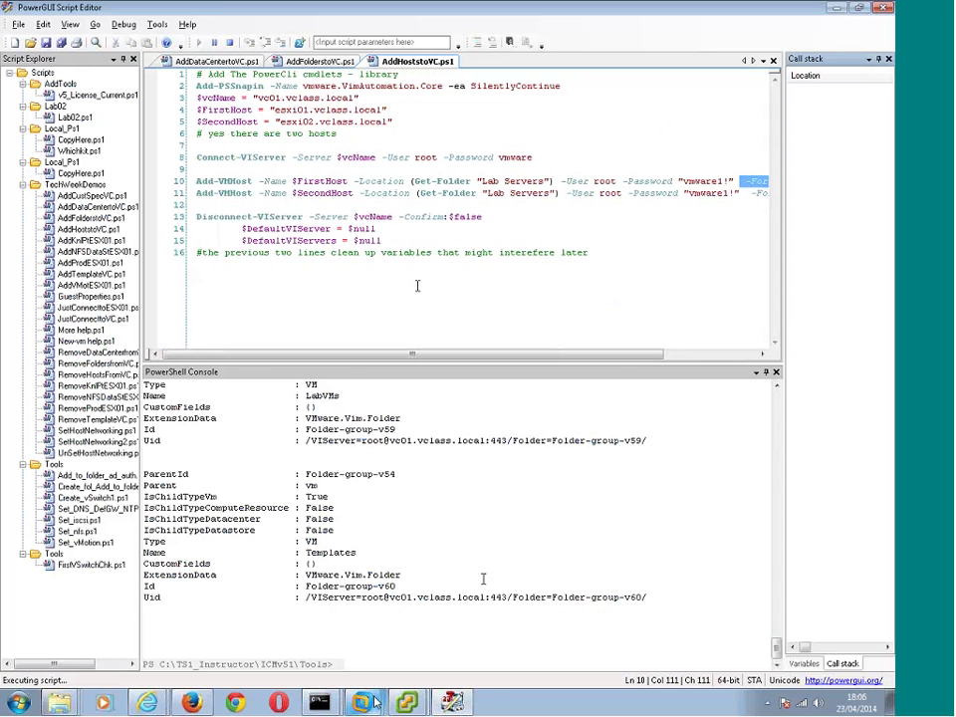
{"action": "left_click", "coordinate": [406, 702]}
{"action": "left_click", "coordinate": [374, 649]}
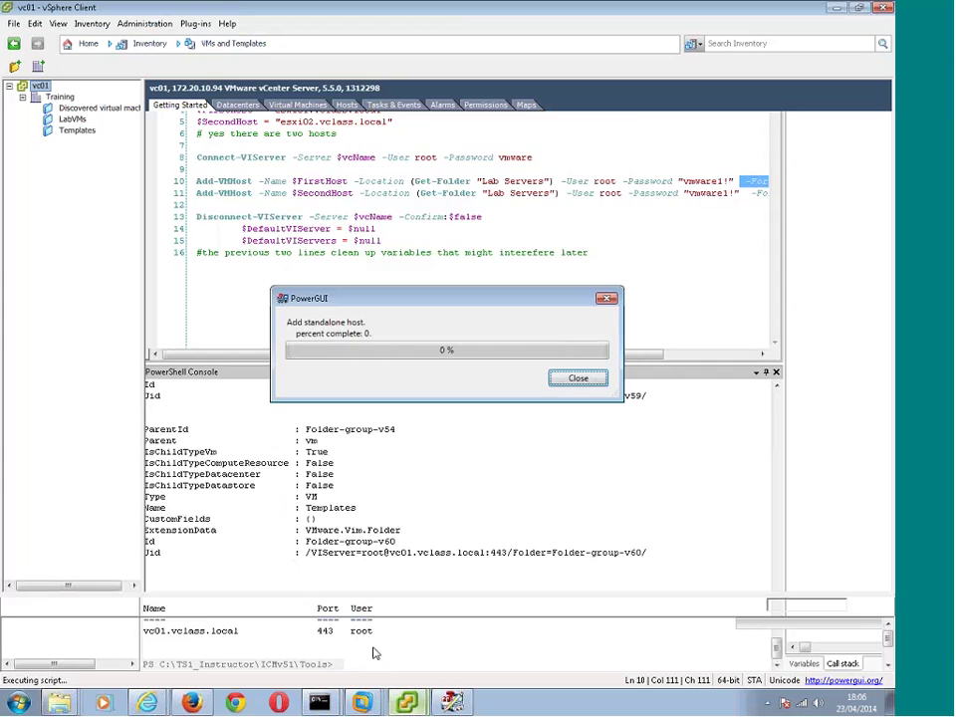
{"action": "key", "text": "ctrl+shift+h"}
{"action": "left_click", "coordinate": [36, 108]}
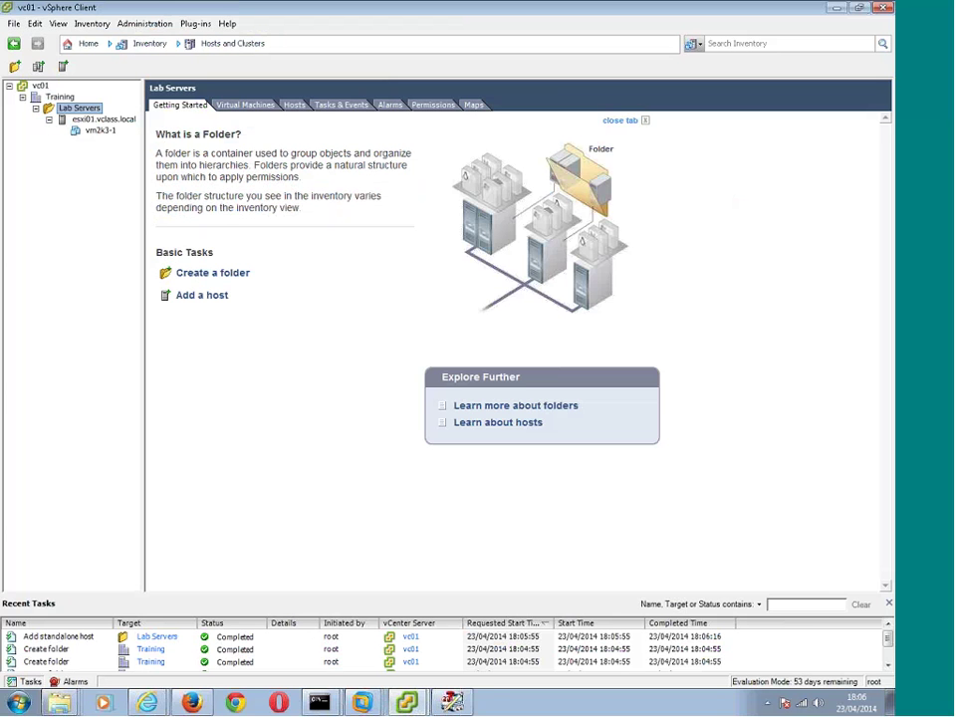
Step: Monitor the addition of esxi01 and esxi02 to Lab Servers in the vc01 vSphere Client and the PowerGUI Script Editor
{"action": "mouse_move", "coordinate": [408, 705]}
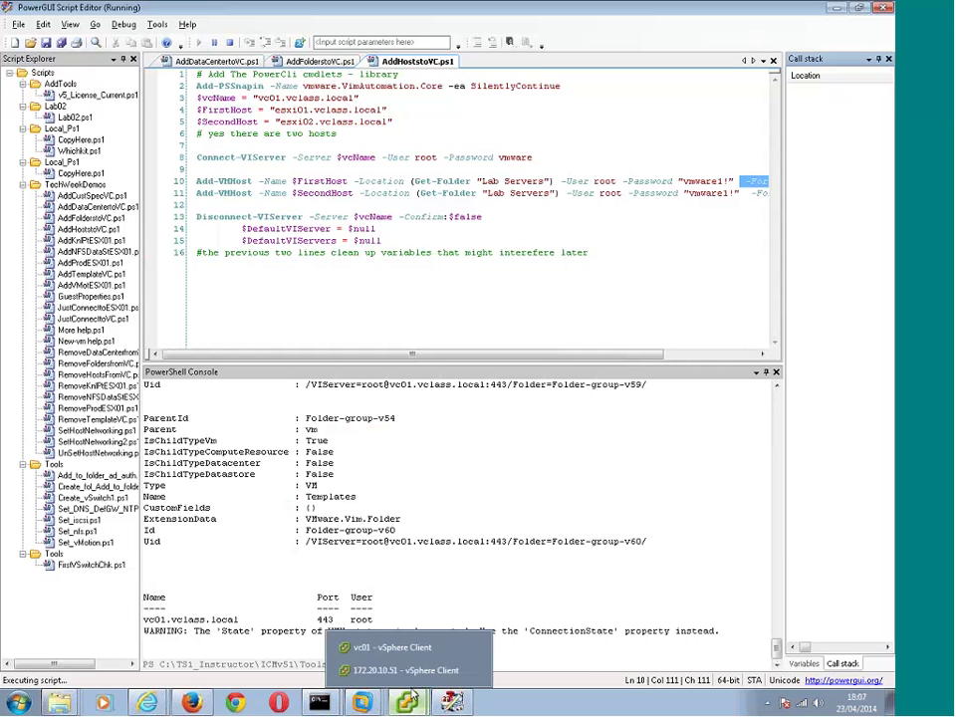
{"action": "left_click", "coordinate": [388, 647]}
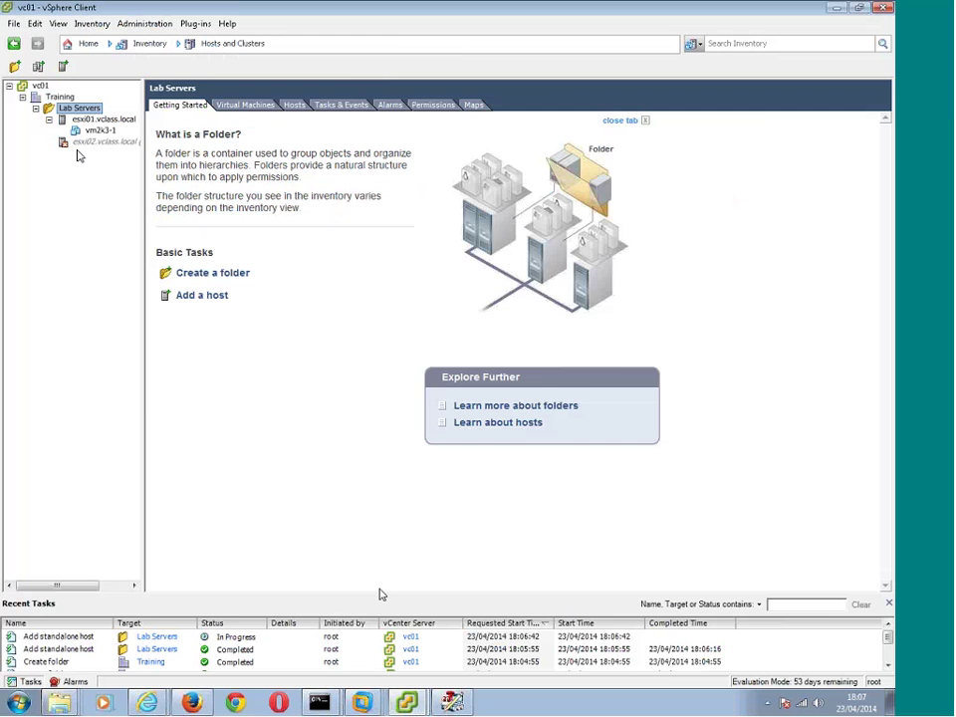
{"action": "left_click", "coordinate": [451, 703]}
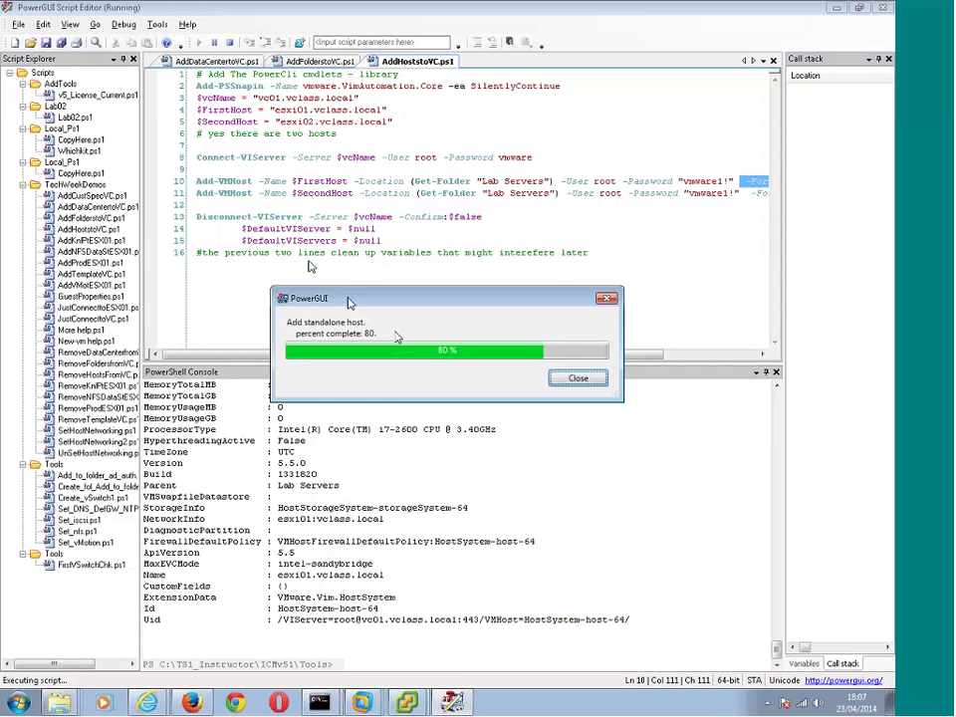
{"action": "left_click_drag", "start_coordinate": [340, 306], "coordinate": [286, 249]}
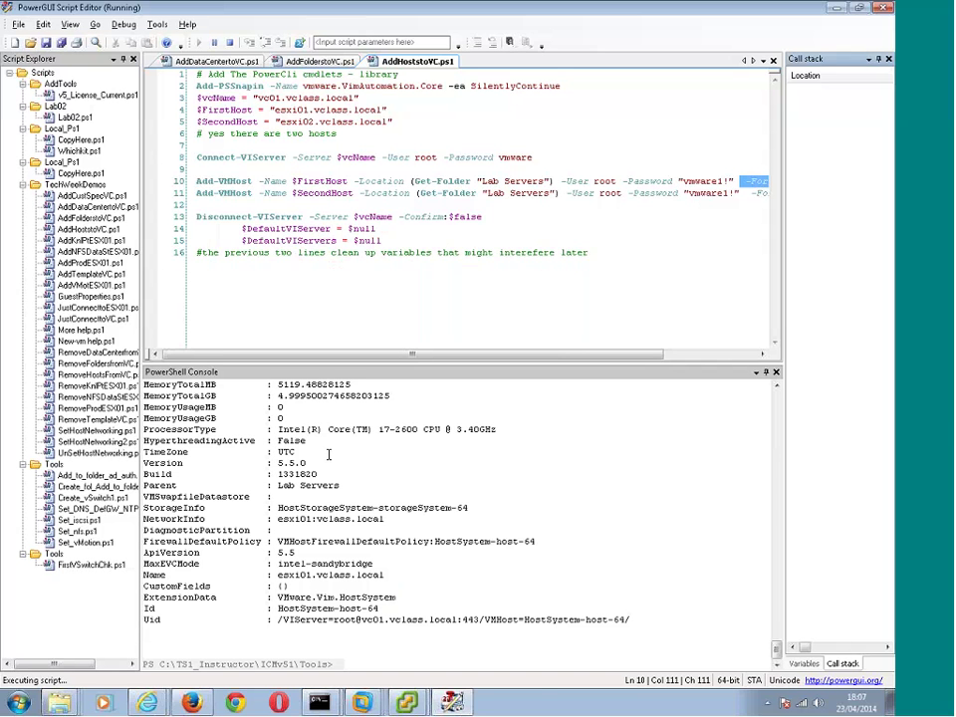
{"action": "mouse_move", "coordinate": [450, 697]}
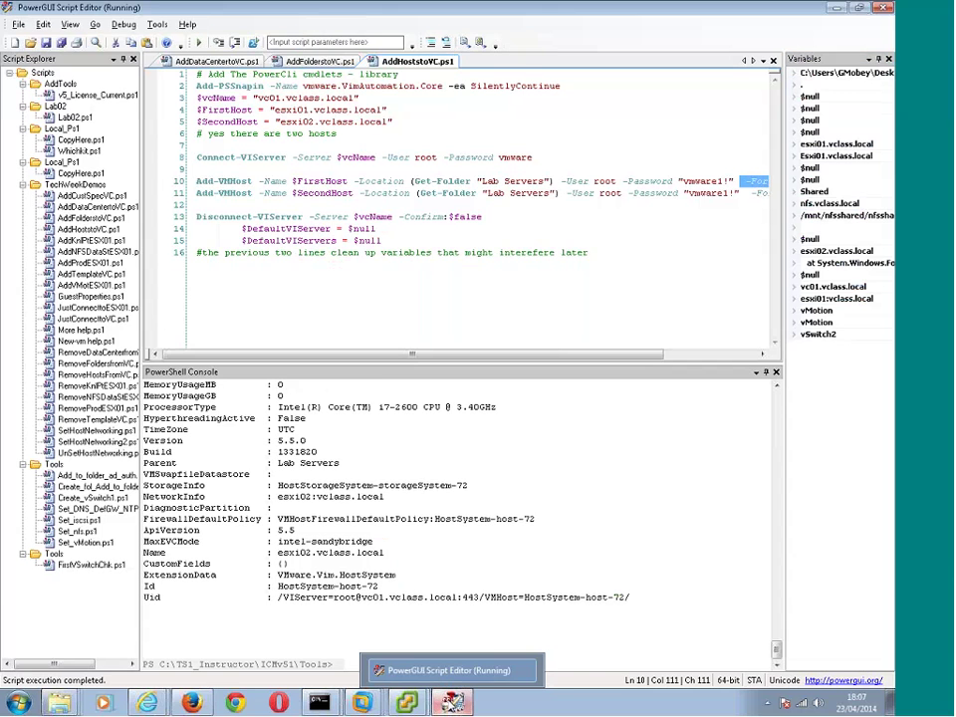
{"action": "left_click", "coordinate": [451, 699]}
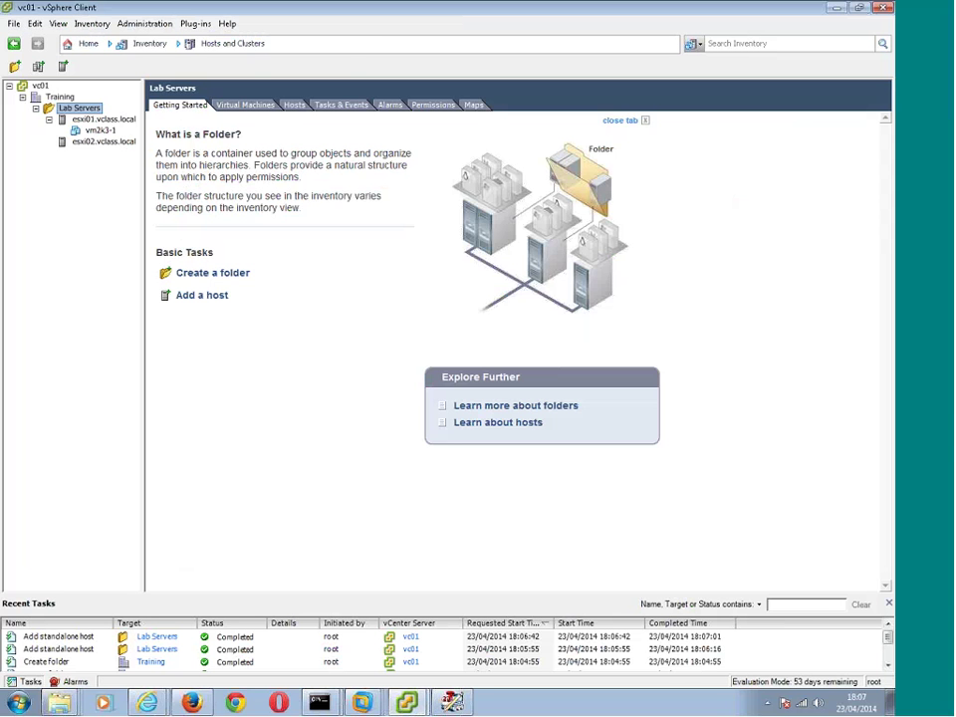
Step: Return to PowerGUI Script Editor and open AddTemplateVC.ps1 from the TechWeekDemos folder
{"action": "left_click", "coordinate": [452, 703]}
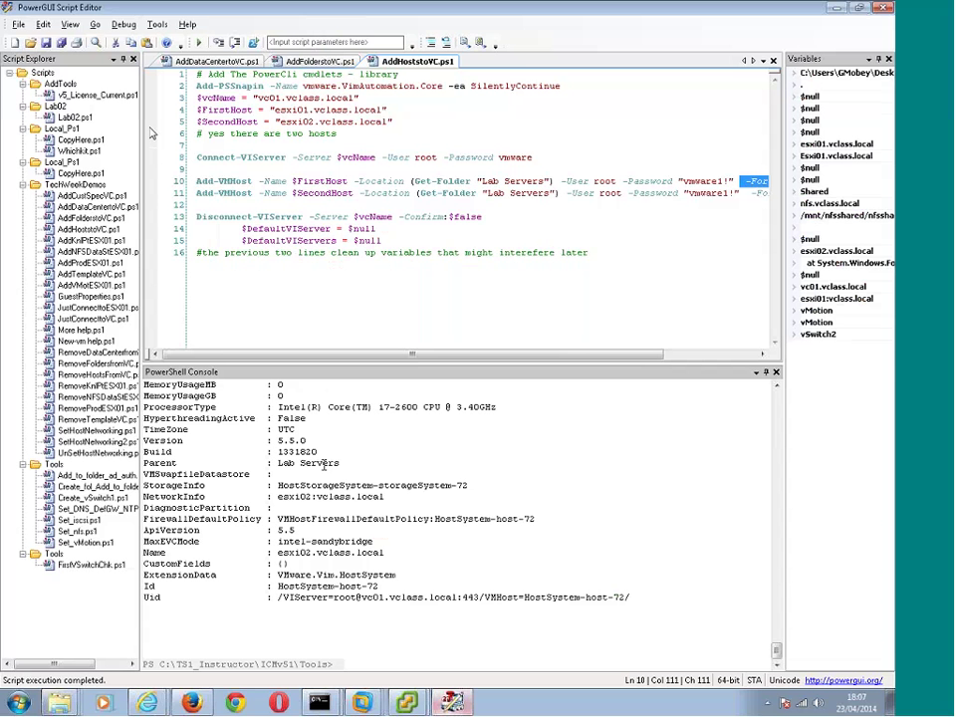
{"action": "left_click", "coordinate": [31, 43]}
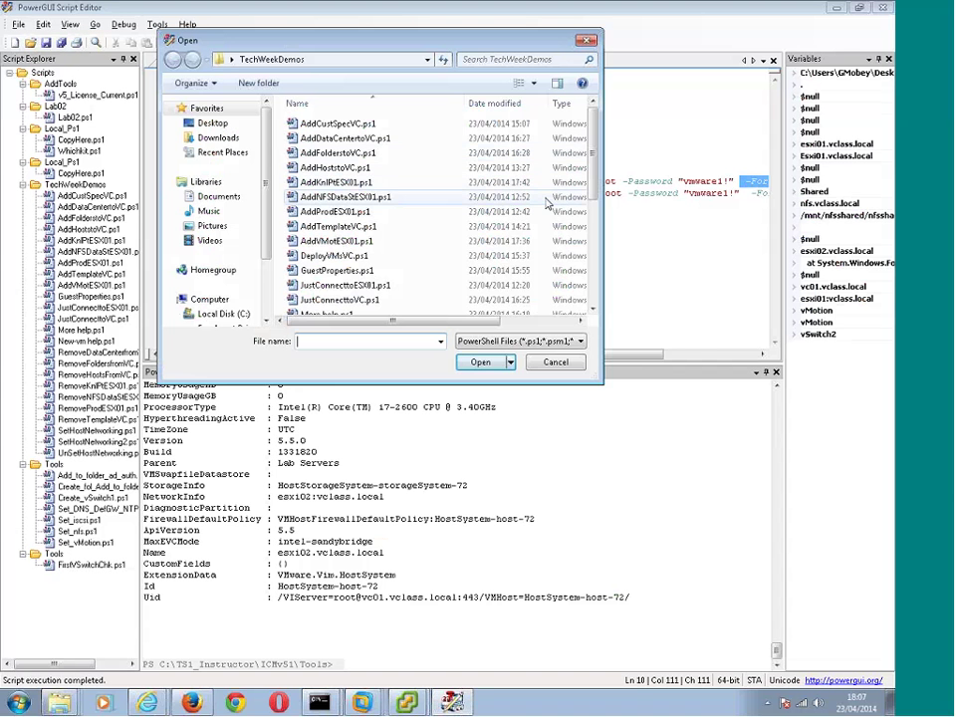
{"action": "double_click", "coordinate": [338, 226]}
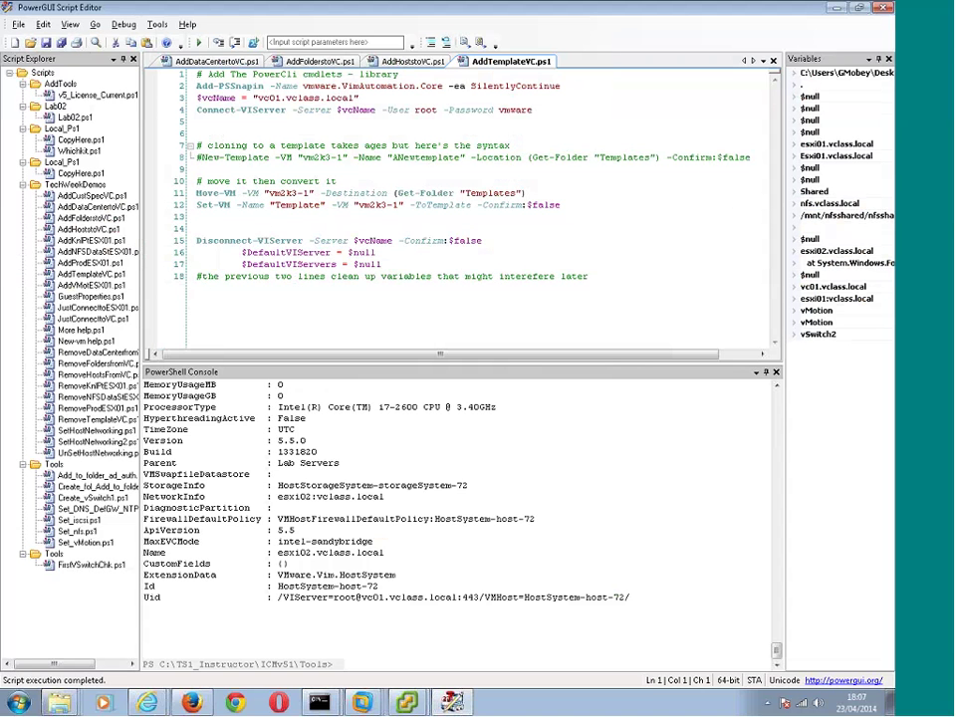
Step: In the vSphere Client's VMs and Templates inventory, widen the tree and inspect the vm2k3-1 virtual machine and the Templates folder
{"action": "key", "text": "alt+Tab"}
{"action": "key", "text": "ctrl+shift+v"}
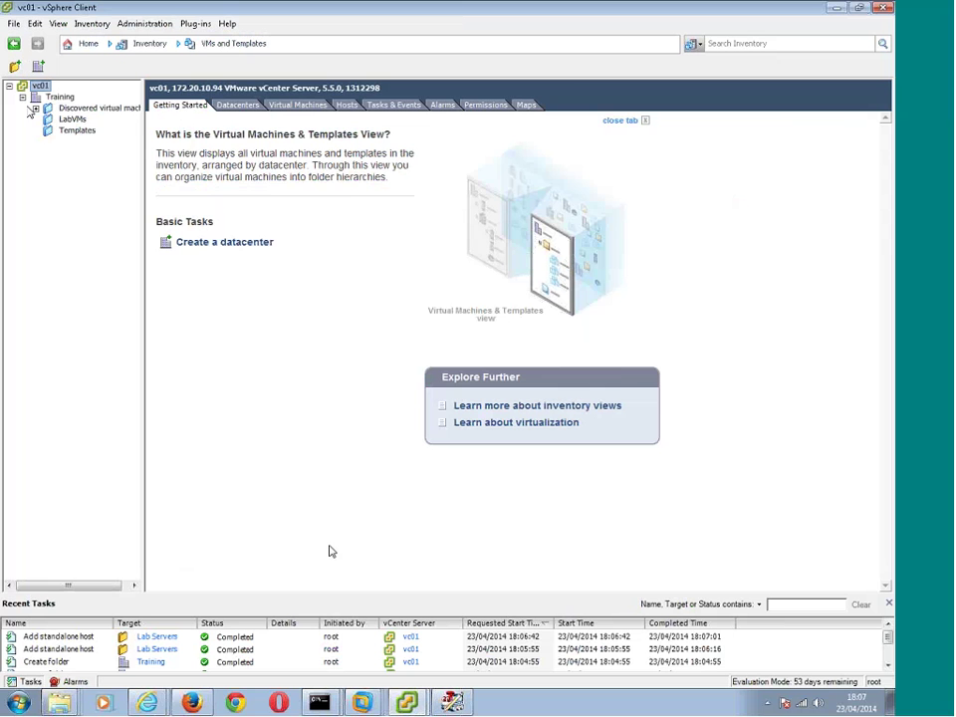
{"action": "left_click_drag", "start_coordinate": [144, 145], "coordinate": [340, 165]}
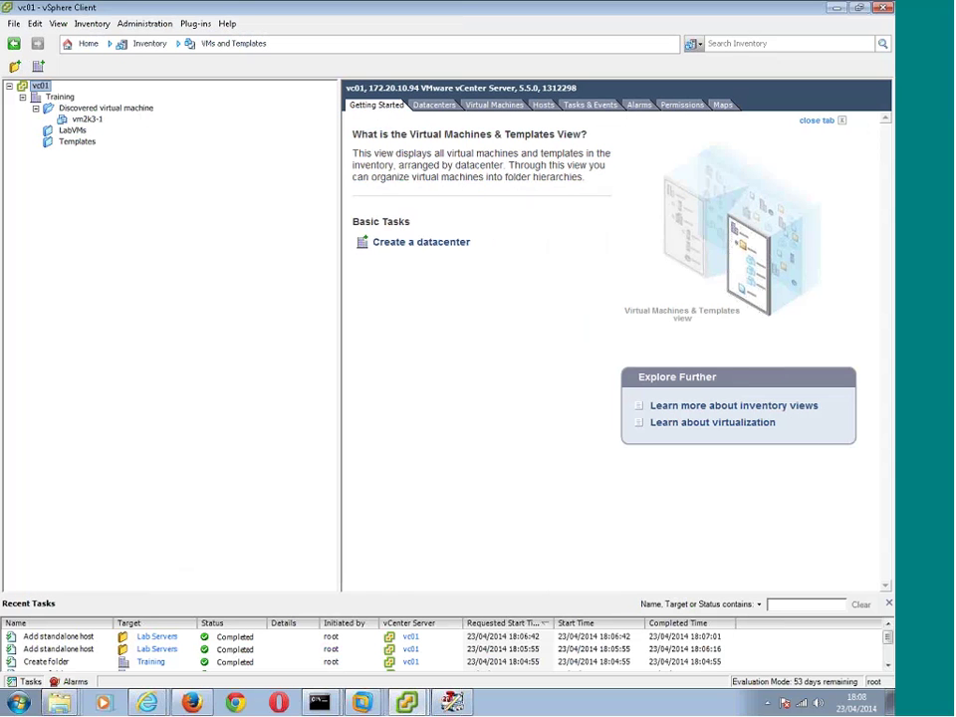
{"action": "left_click", "coordinate": [87, 120]}
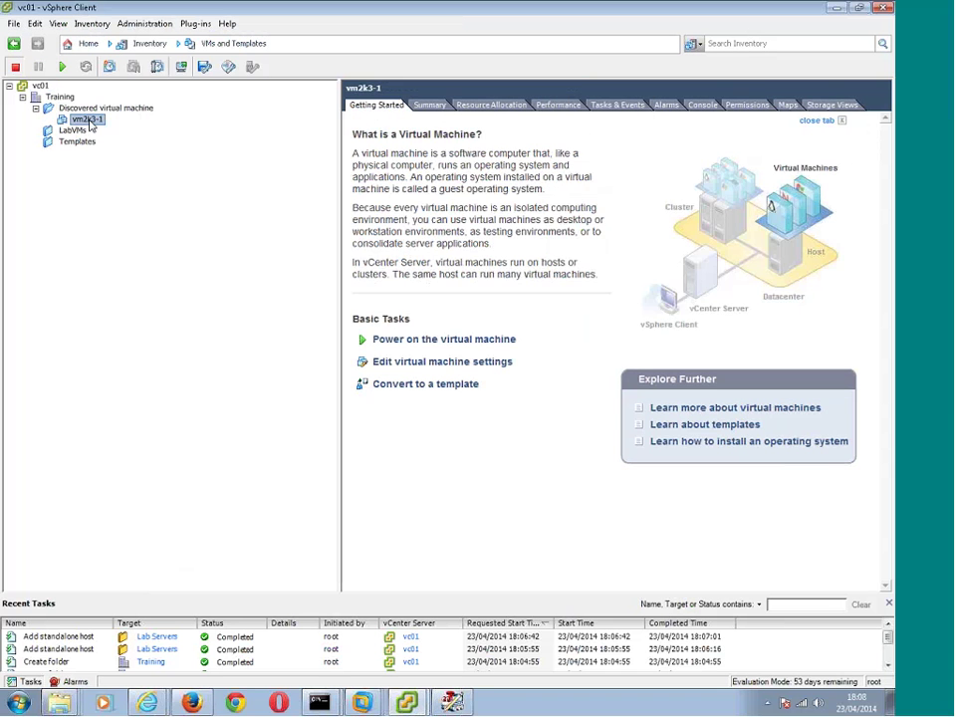
{"action": "left_click", "coordinate": [83, 143]}
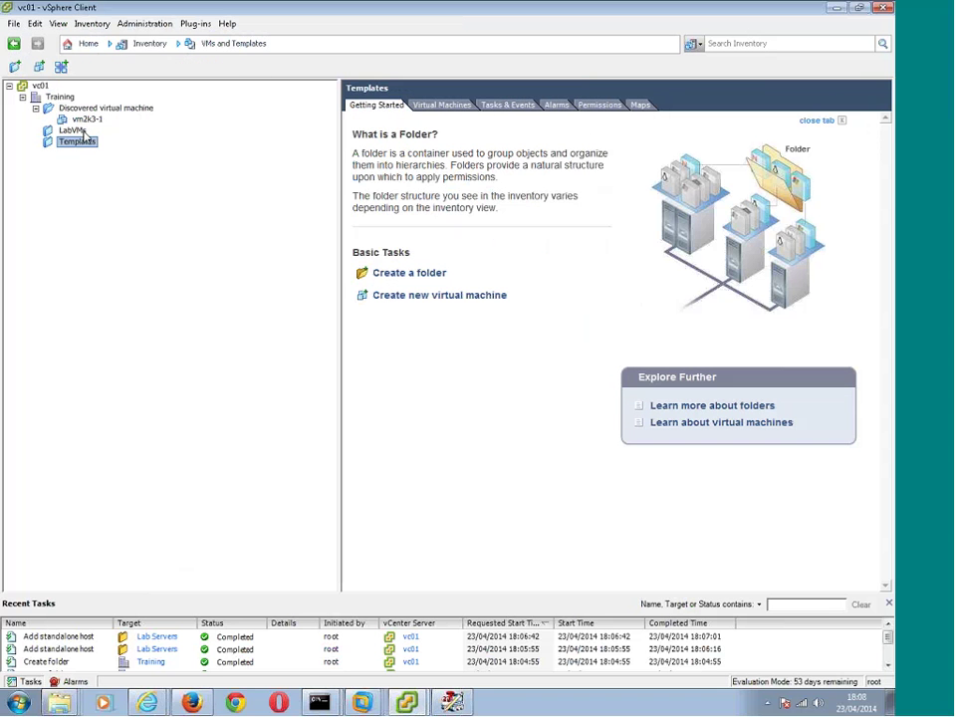
Step: Return to PowerGUI Script Editor and examine the Move-VM line and the commented-out New-Template line, highlighting the latter
{"action": "left_click", "coordinate": [451, 702]}
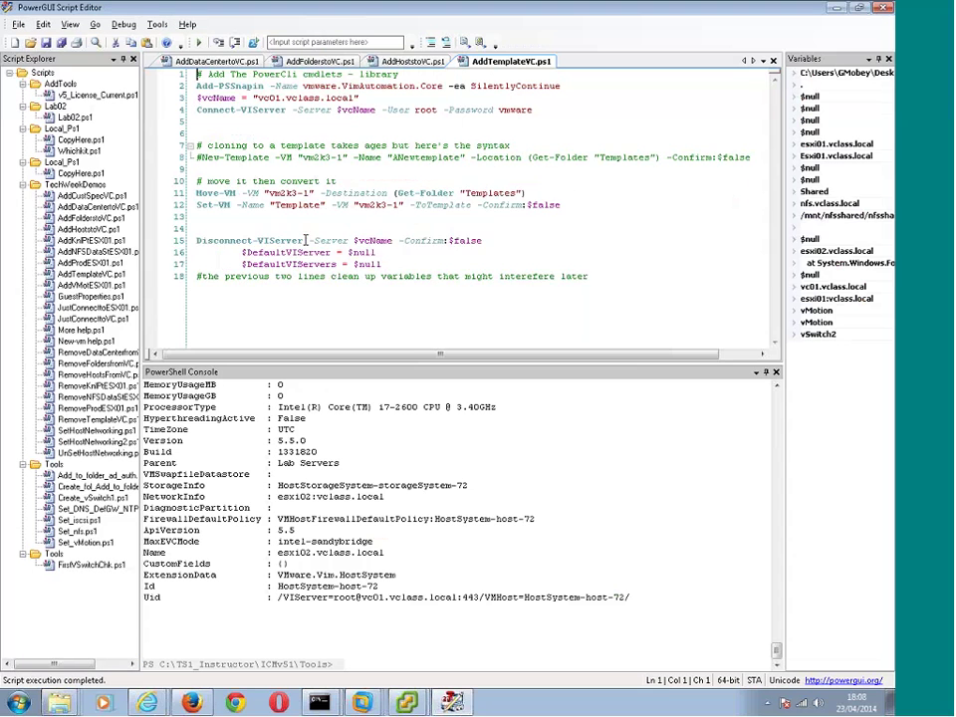
{"action": "left_click", "coordinate": [343, 192]}
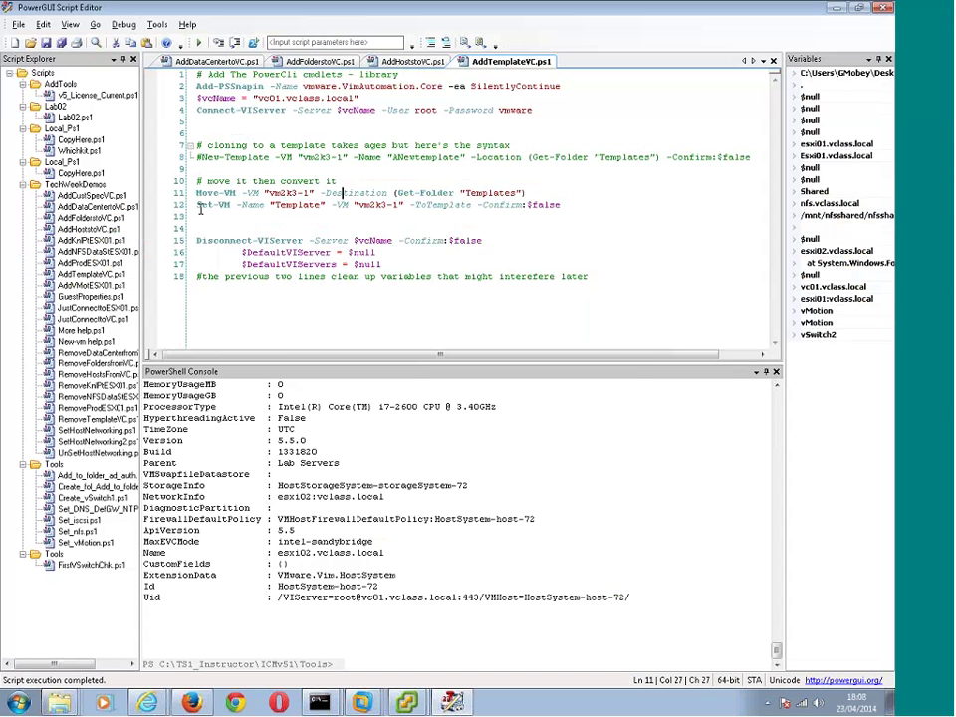
{"action": "left_click_drag", "start_coordinate": [200, 157], "coordinate": [751, 157]}
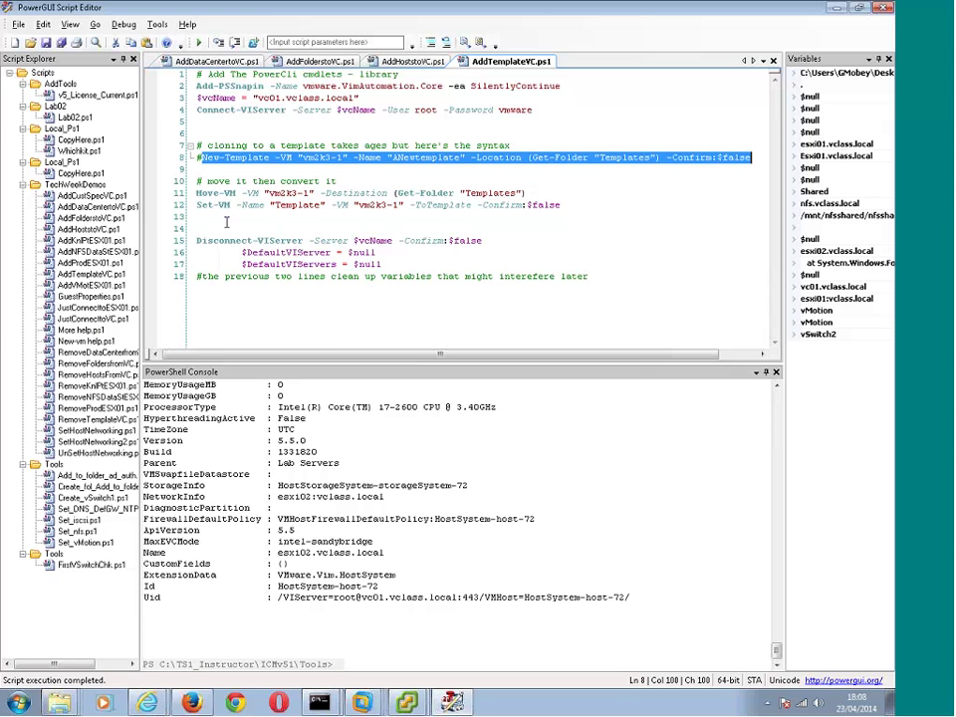
Step: Run AddTemplateVC.ps1 to move vm2k3-1 and convert it to a template, and check the Templates folder in the vSphere Client
{"action": "left_click", "coordinate": [198, 43]}
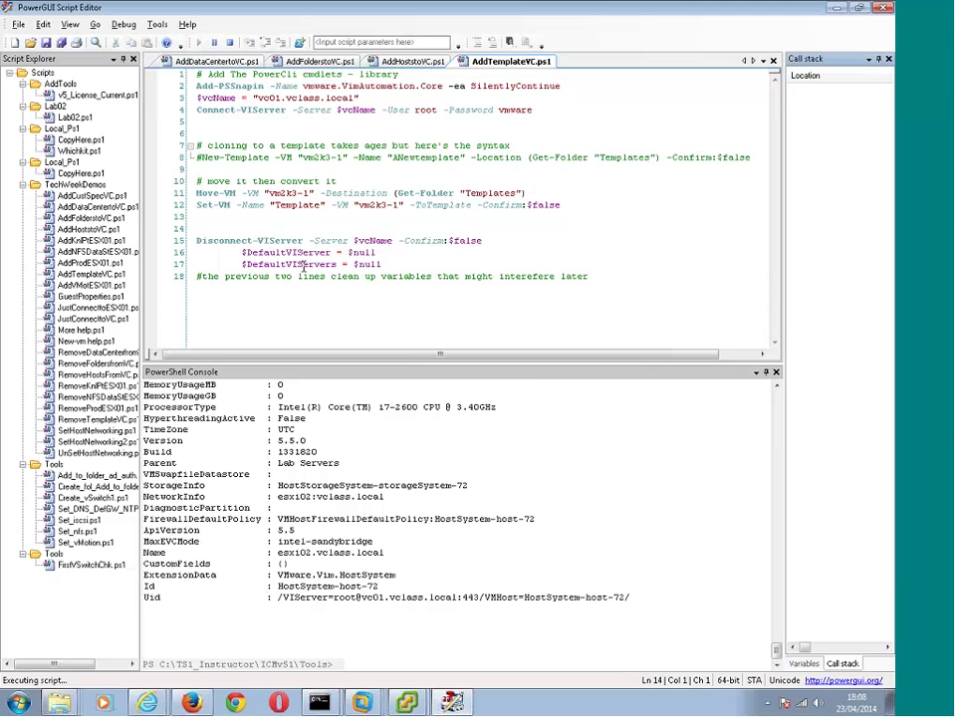
{"action": "left_click", "coordinate": [406, 702]}
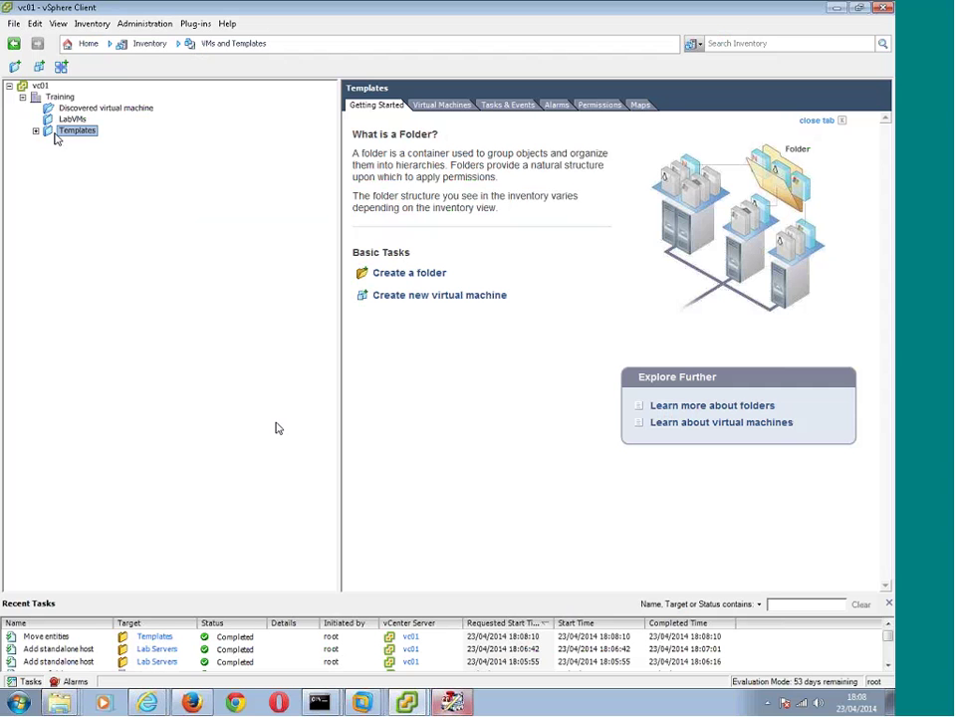
{"action": "double_click", "coordinate": [55, 133]}
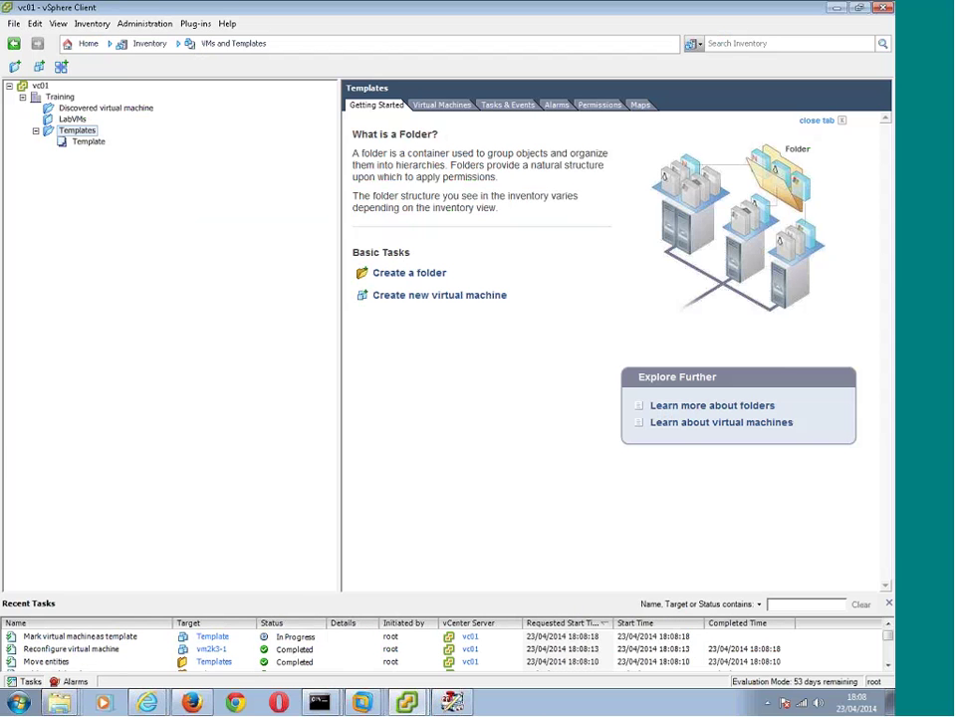
Step: Return to PowerGUI Script Editor and open AddCustSpecVC.ps1 from the TechWeekDemos folder
{"action": "left_click", "coordinate": [454, 702]}
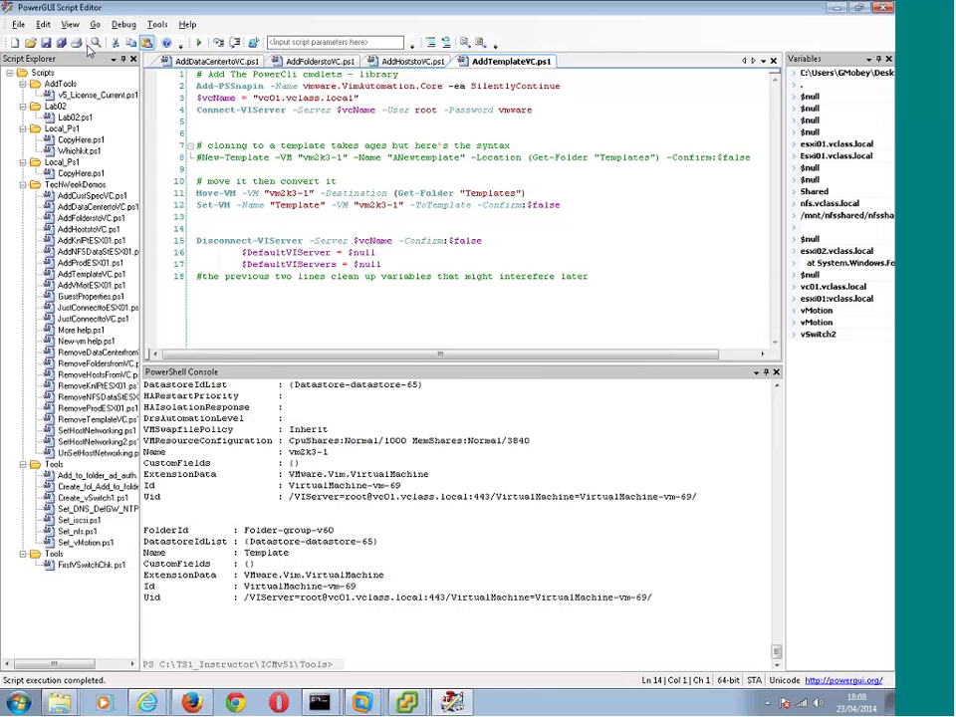
{"action": "left_click", "coordinate": [31, 42]}
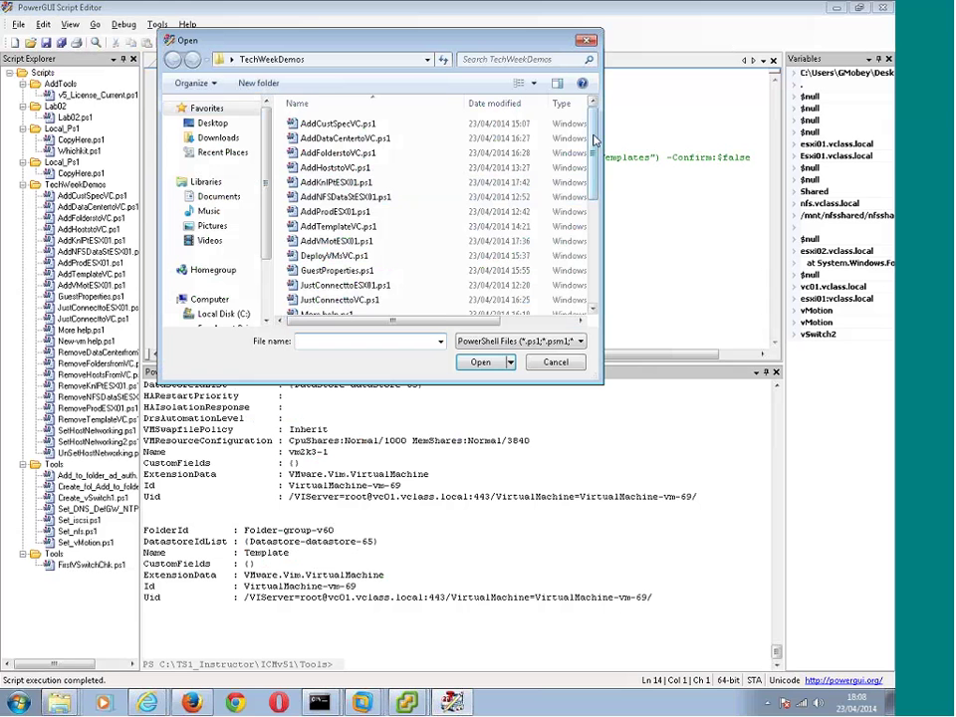
{"action": "mouse_move", "coordinate": [594, 142]}
{"action": "left_mouse_down"}
{"action": "mouse_move", "coordinate": [594, 157]}
{"action": "mouse_move", "coordinate": [589, 129]}
{"action": "left_mouse_up"}
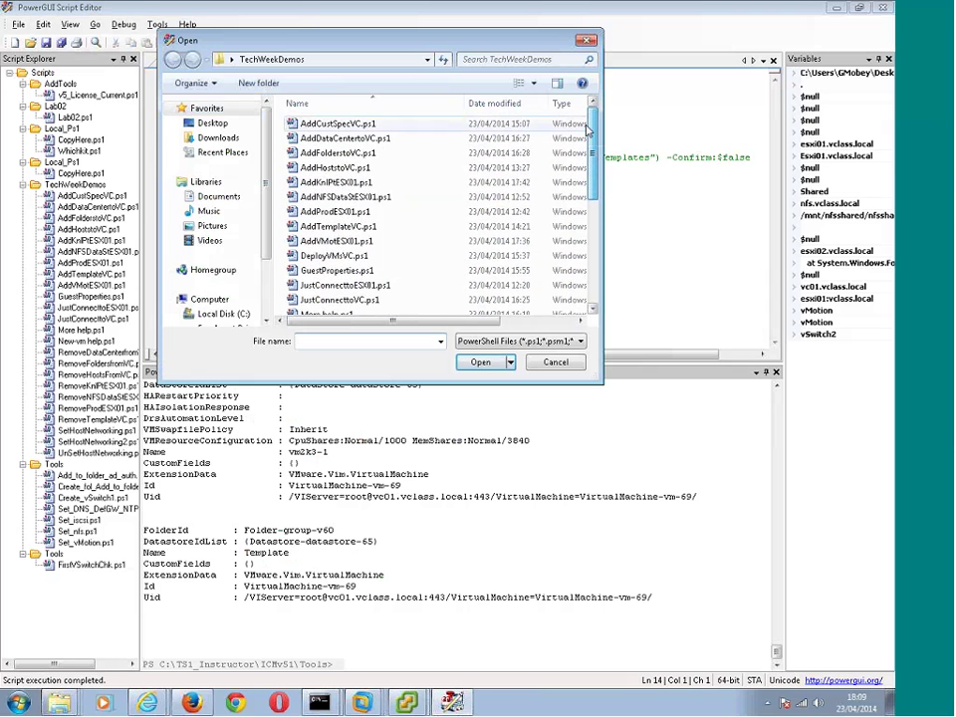
{"action": "double_click", "coordinate": [316, 126]}
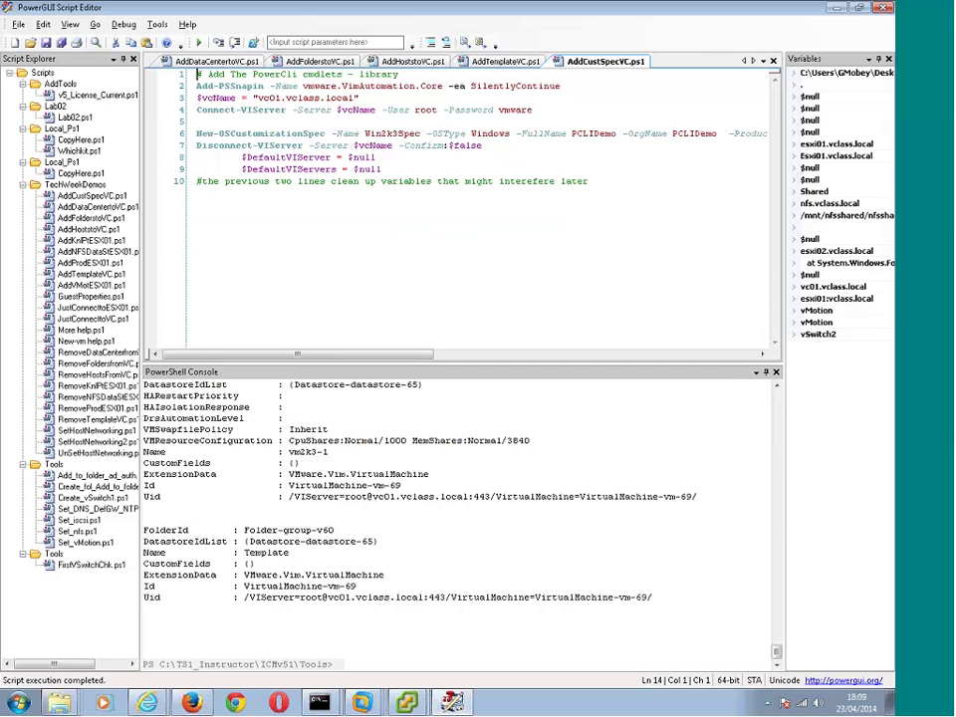
Step: Insert two blank lines between the New-OSCustomizationSpec line and the Disconnect-VIServer line
{"action": "mouse_move", "coordinate": [278, 172]}
{"action": "key", "text": "Up"}
{"action": "key", "text": "Up"}
{"action": "key", "text": "Up"}
{"action": "key", "text": "Up"}
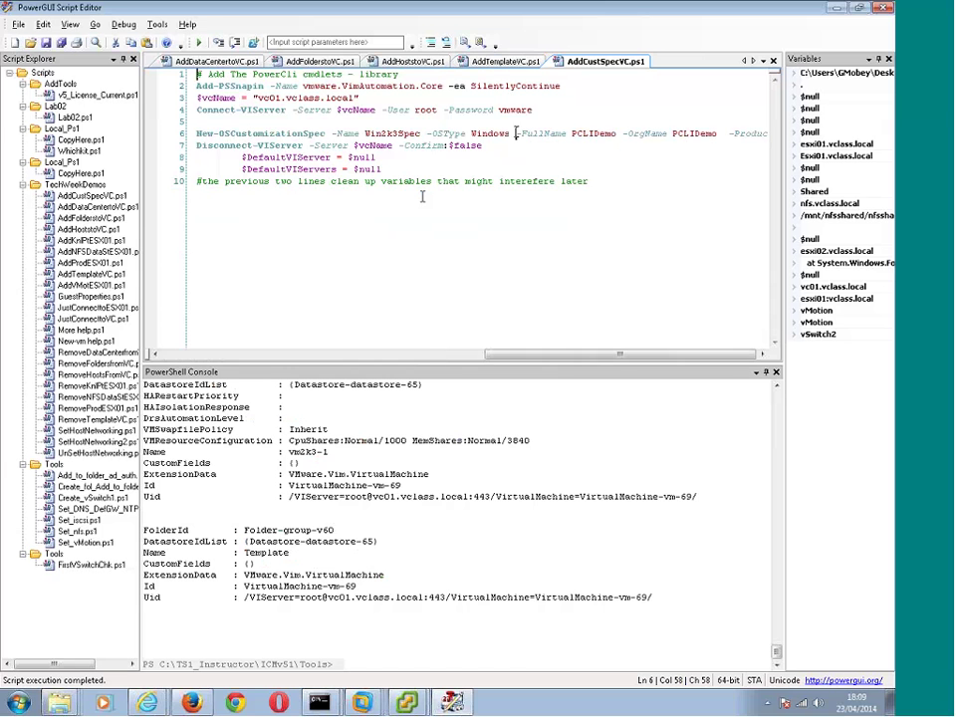
{"action": "key", "text": "End"}
{"action": "key", "text": "Return"}
{"action": "key", "text": "Return"}
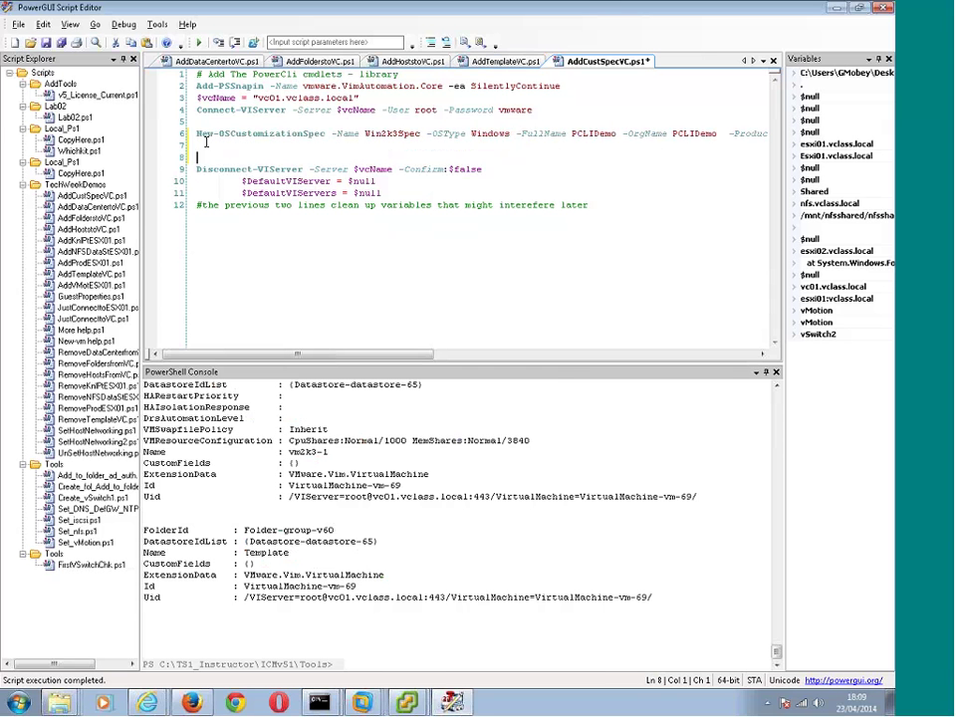
Step: Examine the full New-OSCustomizationSpec line, including its license mode, workgroup and -ChangeSid parameters
{"action": "mouse_move", "coordinate": [297, 134]}
{"action": "scroll", "coordinate": [415, 355], "scroll_direction": "right", "scroll_amount": 5}
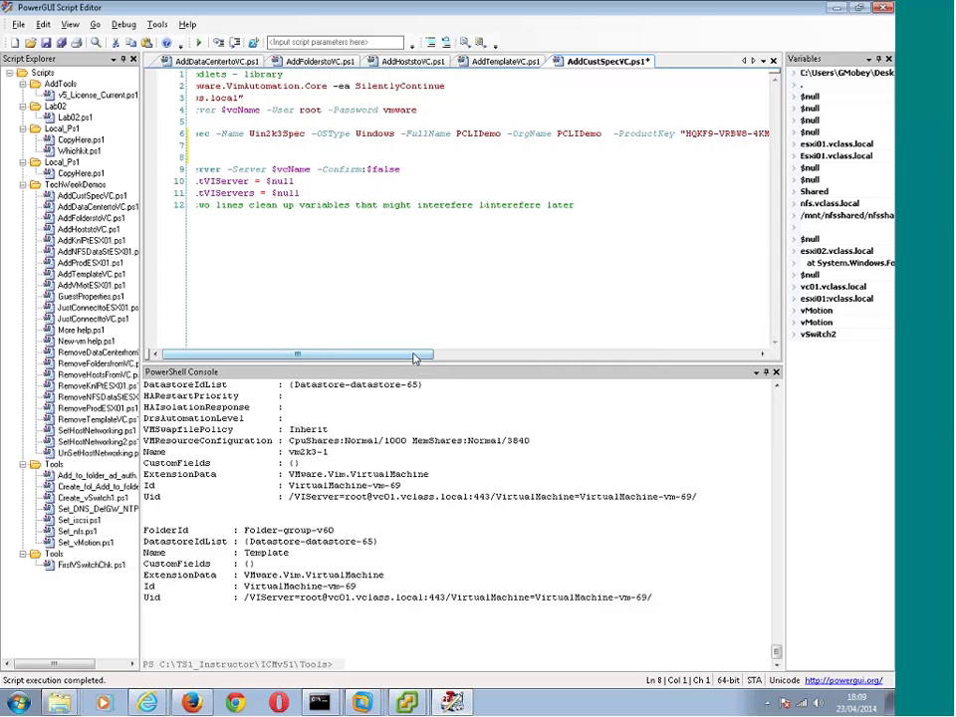
{"action": "scroll", "coordinate": [414, 355], "scroll_direction": "right", "scroll_amount": 2}
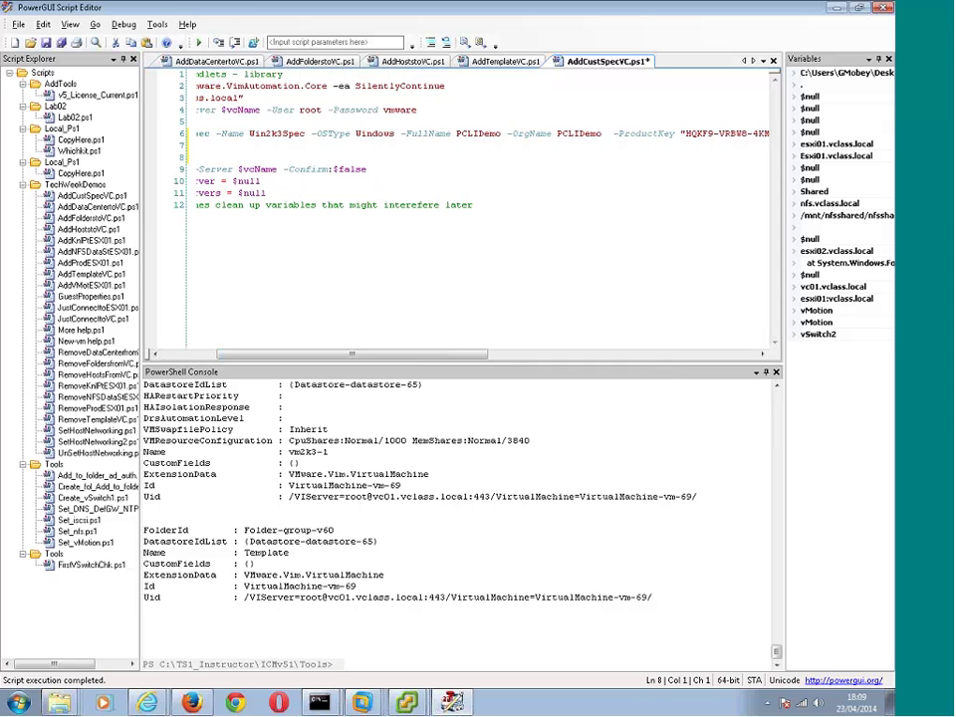
{"action": "scroll", "coordinate": [423, 356], "scroll_direction": "right", "scroll_amount": 5}
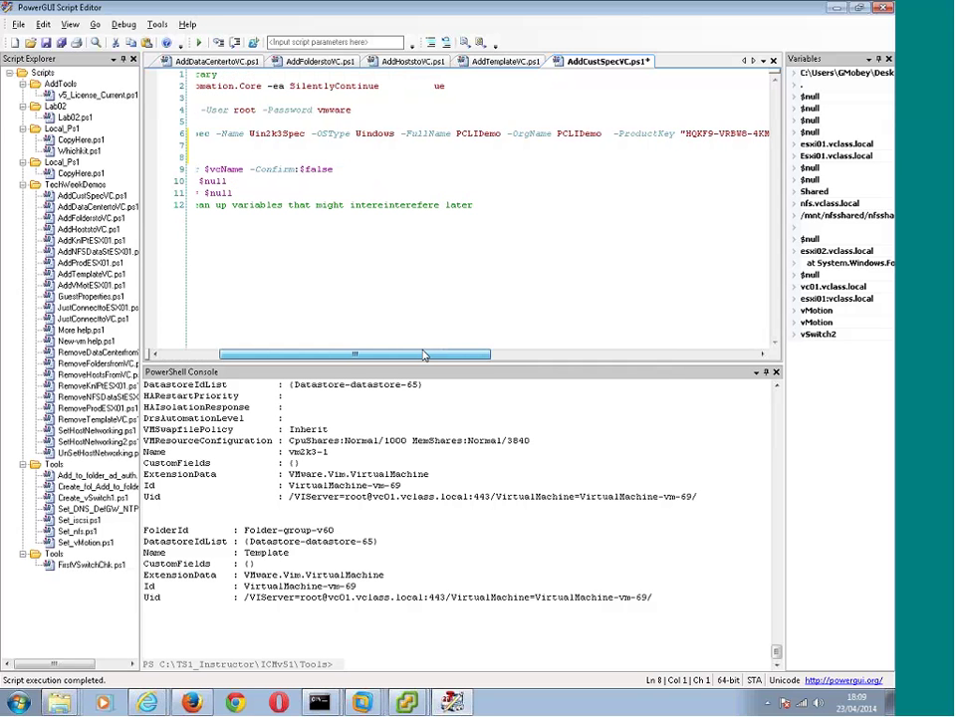
{"action": "left_click_drag", "start_coordinate": [423, 355], "coordinate": [525, 356]}
{"action": "scroll", "coordinate": [357, 141], "scroll_direction": "right", "scroll_amount": 12}
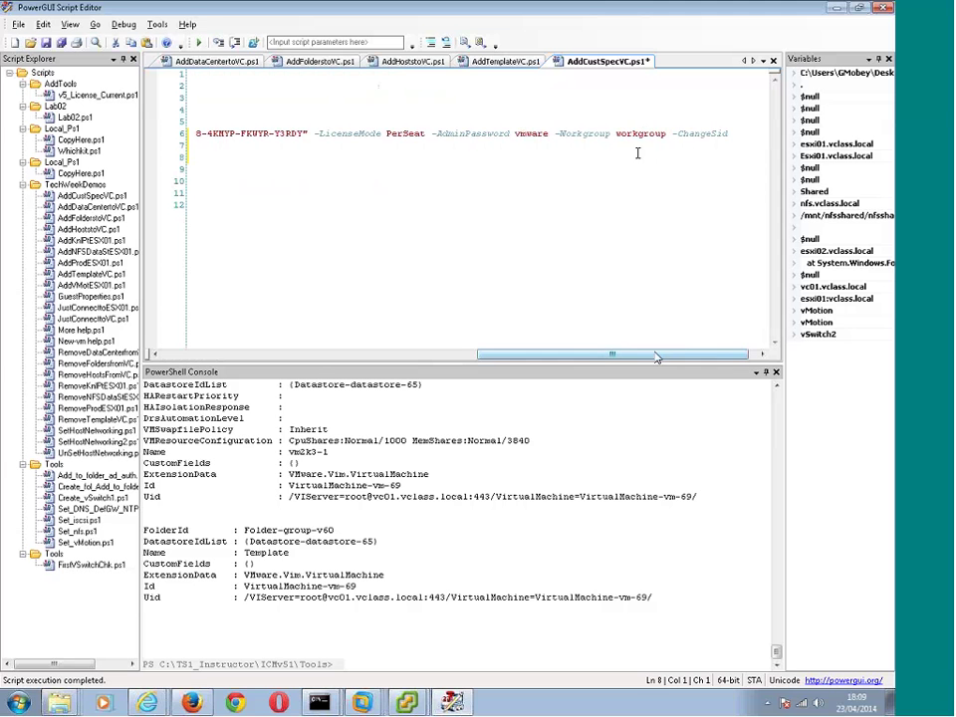
{"action": "left_click_drag", "start_coordinate": [655, 356], "coordinate": [629, 356]}
{"action": "left_click_drag", "start_coordinate": [571, 332], "coordinate": [683, 299]}
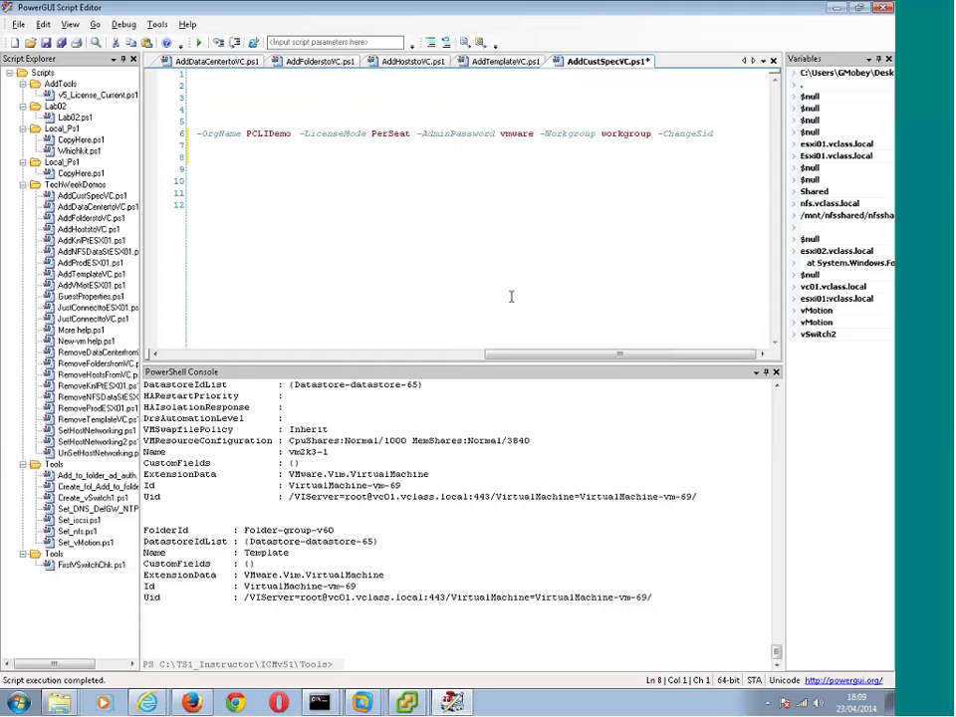
Step: Save and run AddCustSpecVC.ps1 to create the Win2k3Spec customization specification
{"action": "left_click", "coordinate": [235, 356]}
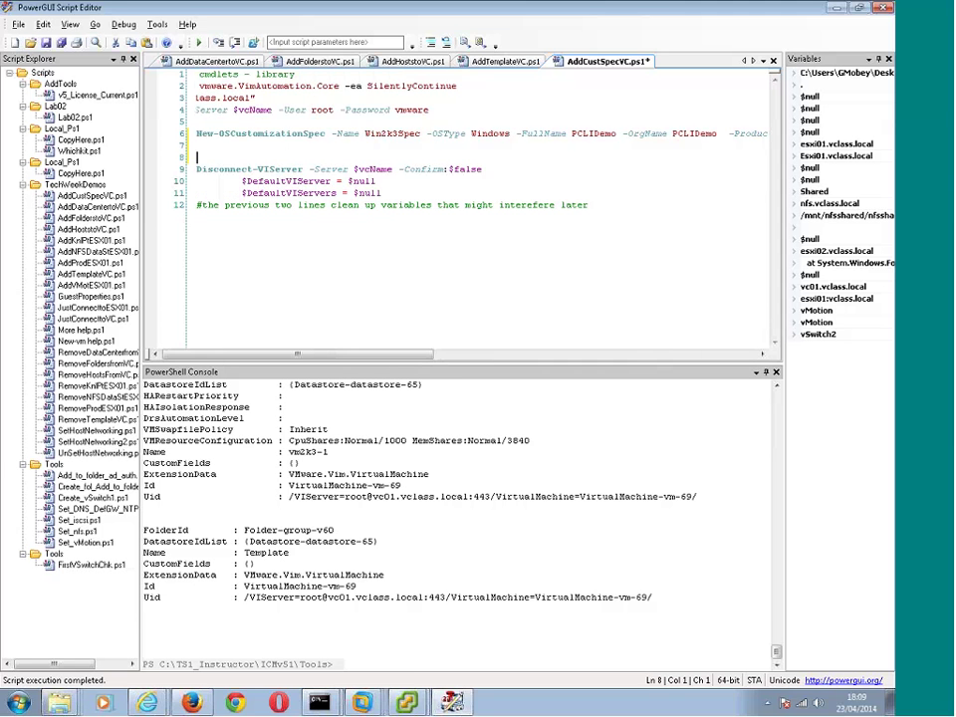
{"action": "left_click", "coordinate": [198, 43]}
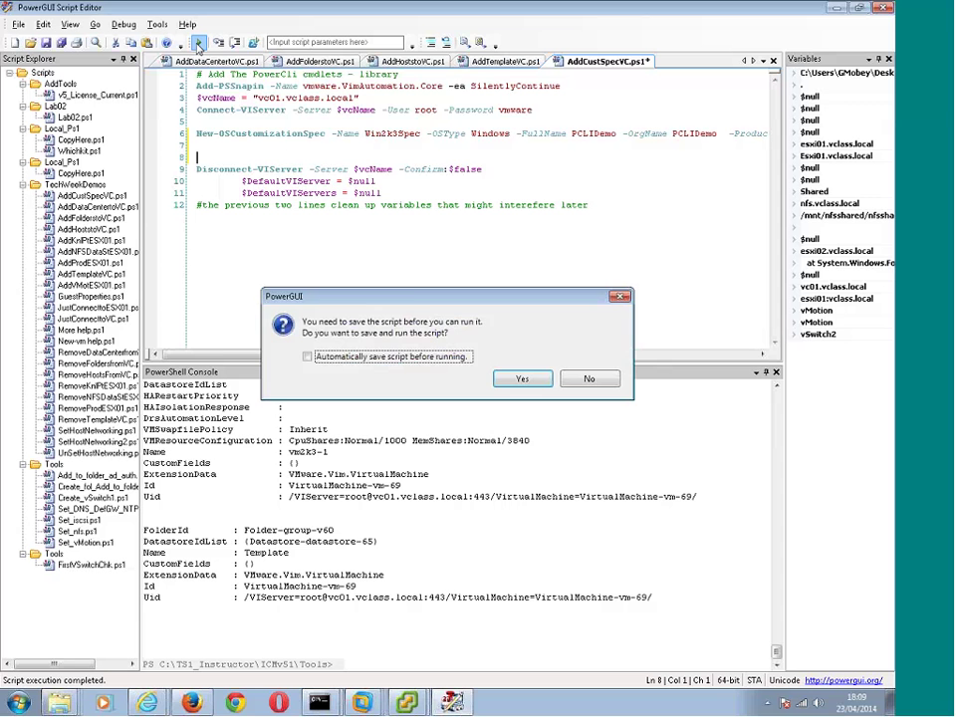
{"action": "left_click", "coordinate": [520, 378]}
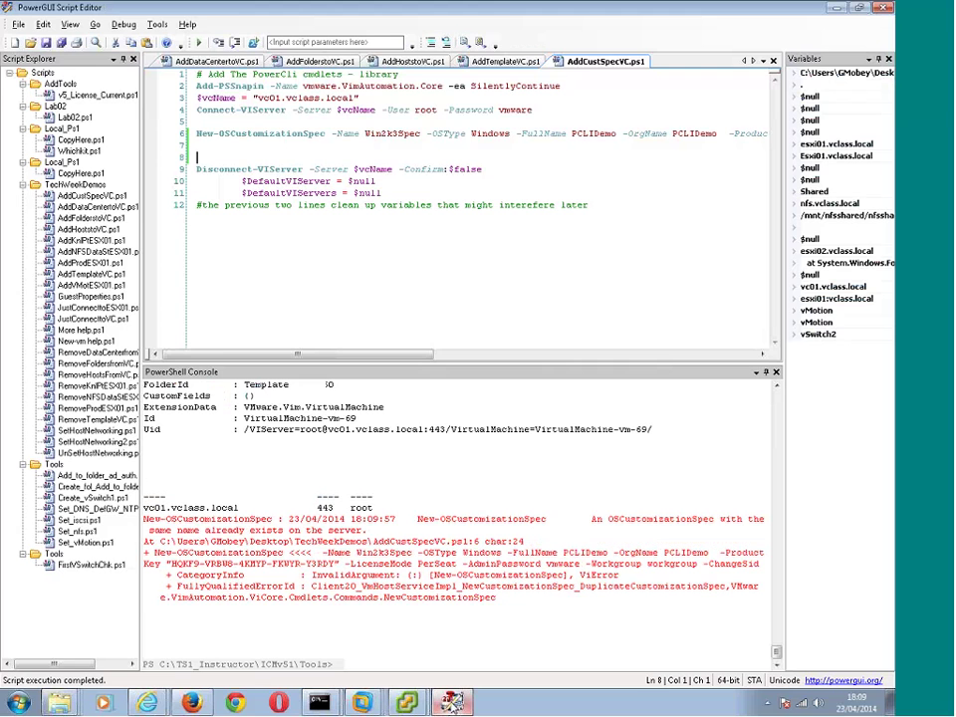
Step: Switch to the vSphere Client, remove the existing Win2k3Spec from the Customization Specifications Manager, and show the VMs and Templates inventory
{"action": "left_click", "coordinate": [450, 701]}
{"action": "key", "text": "ctrl+shift+u"}
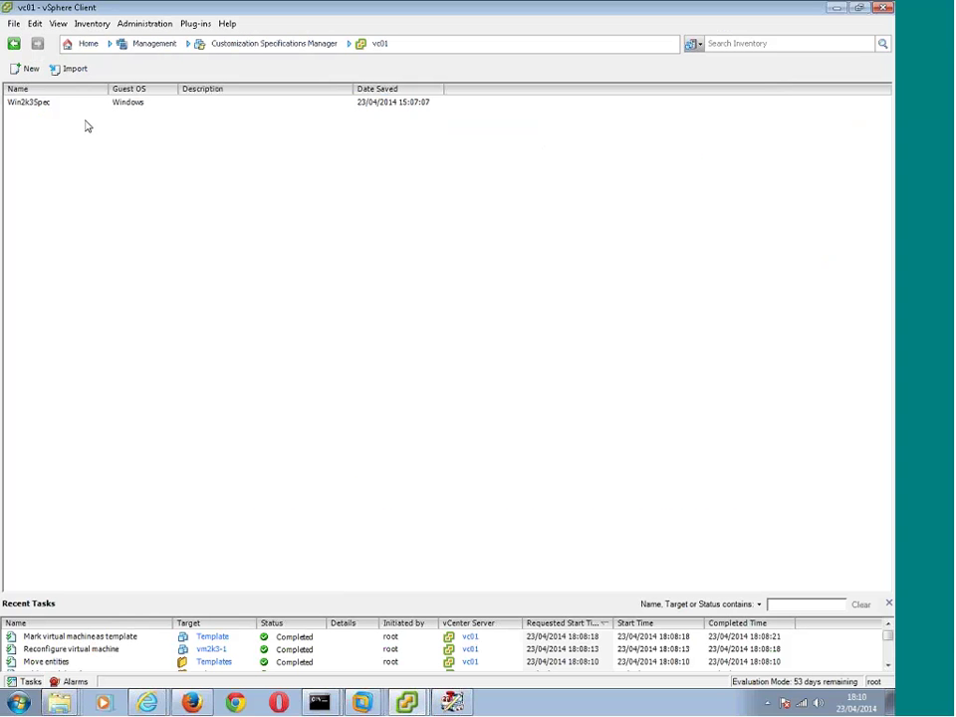
{"action": "right_click", "coordinate": [30, 100]}
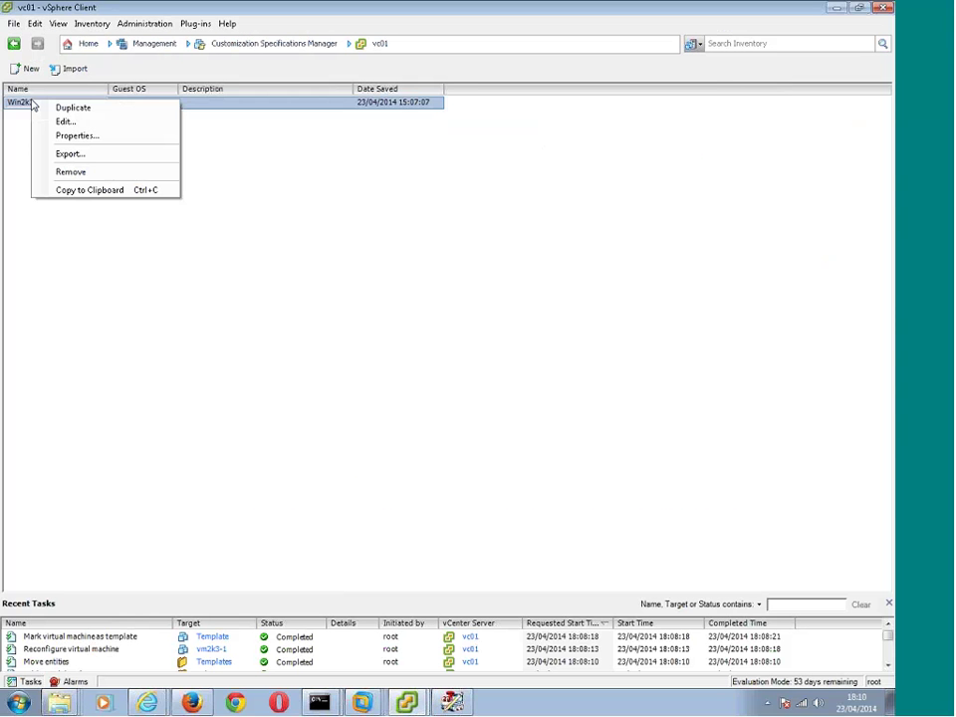
{"action": "left_click", "coordinate": [72, 172]}
{"action": "key", "text": "Return"}
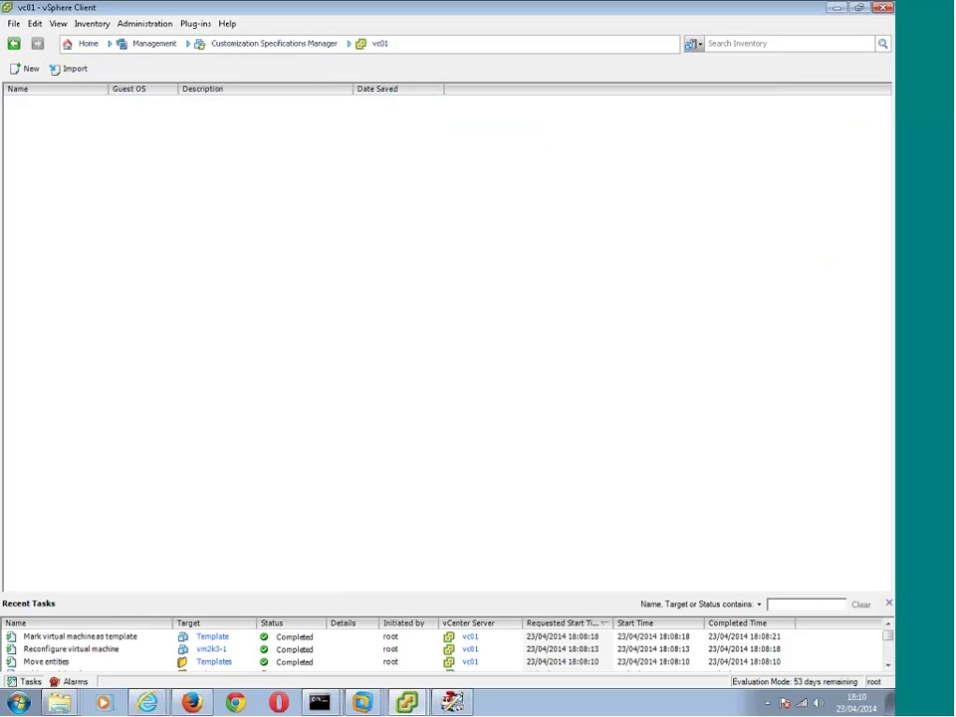
{"action": "key", "text": "ctrl+shift+v"}
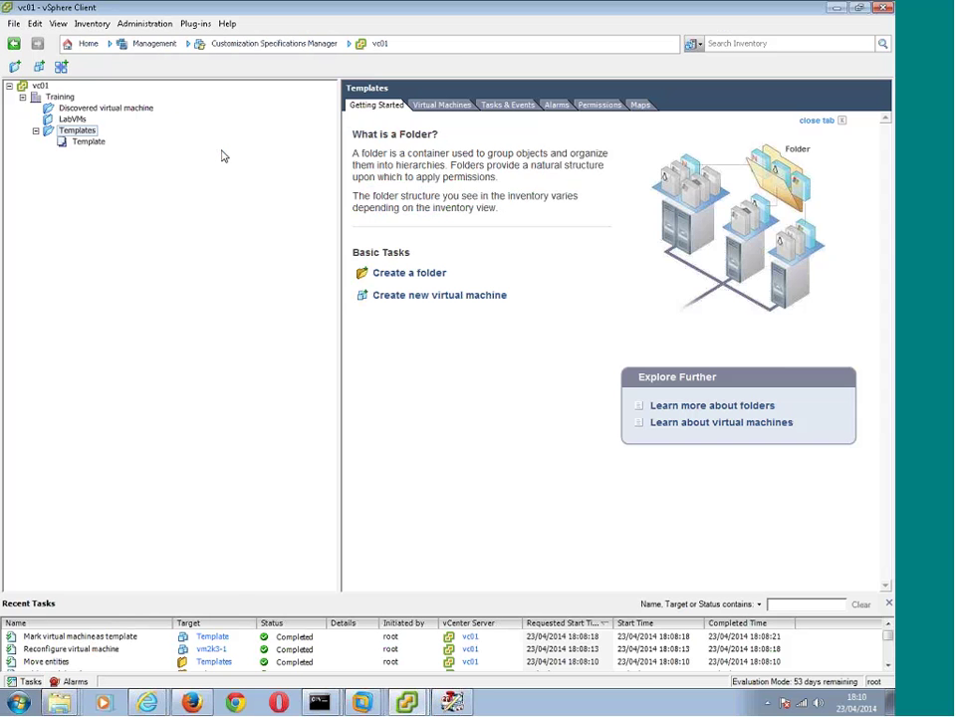
Step: Return to PowerGUI Script Editor and run AddCustSpecVC.ps1 again
{"action": "left_click", "coordinate": [452, 703]}
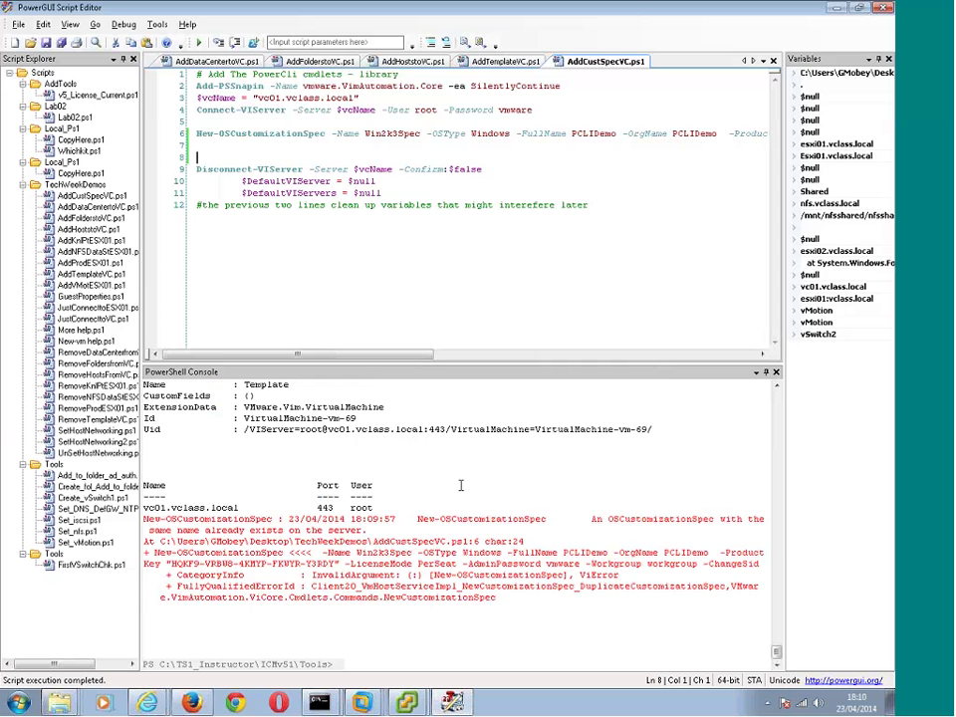
{"action": "key", "text": "F5"}
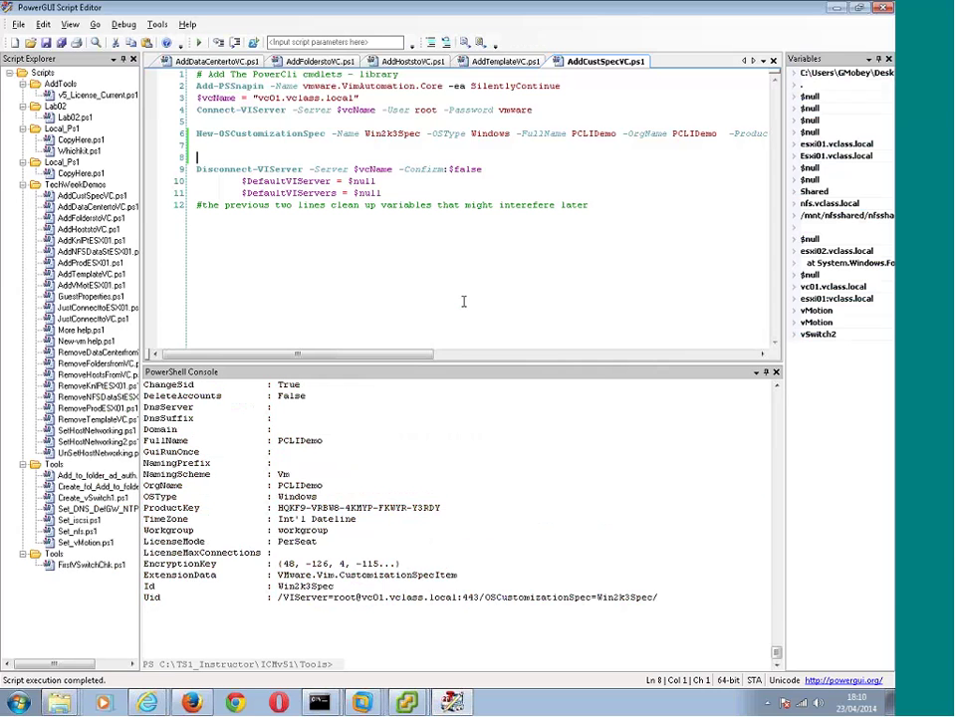
Step: Open Win2k3Spec for editing in the vSphere Client and review its registration, computer name, Windows license and administrator password pages
{"action": "key", "text": "alt+Tab"}
{"action": "key", "text": "ctrl+shift+u"}
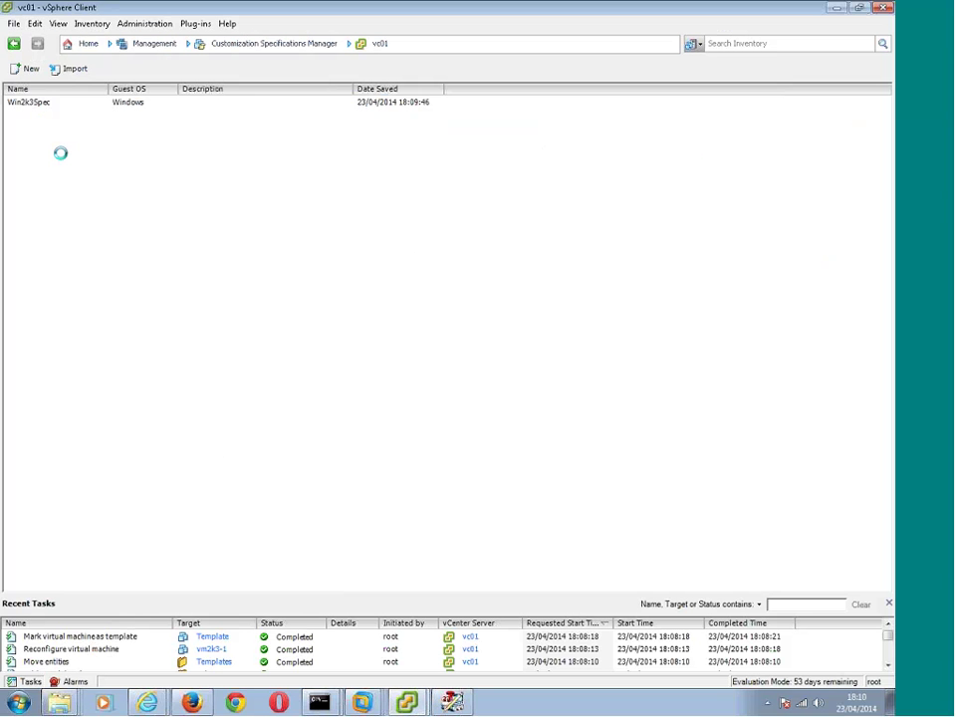
{"action": "right_click", "coordinate": [23, 105]}
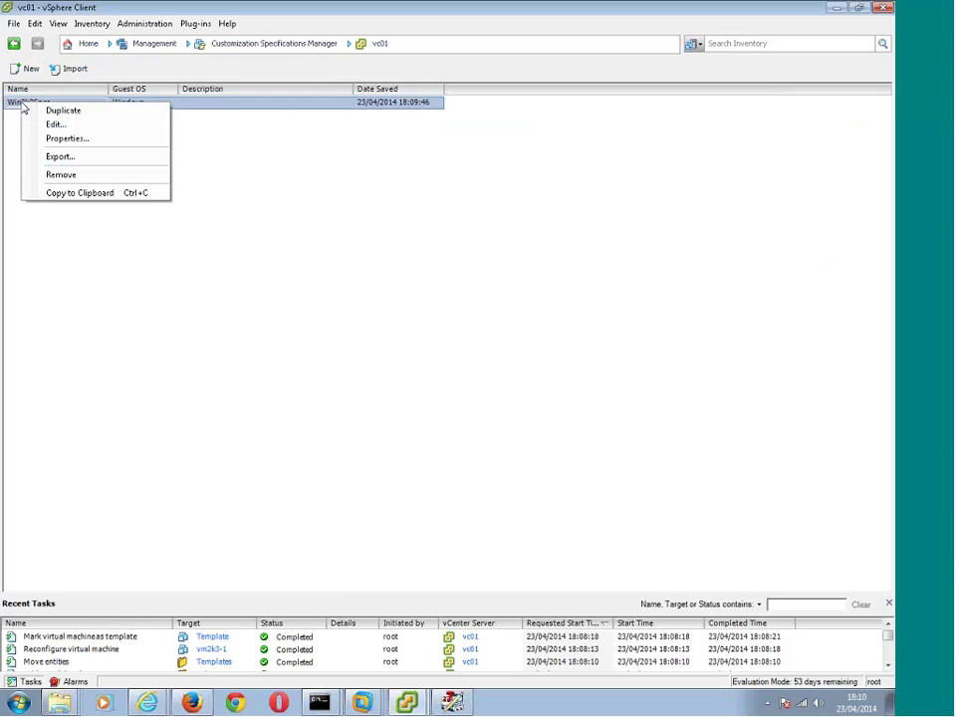
{"action": "left_click", "coordinate": [58, 126]}
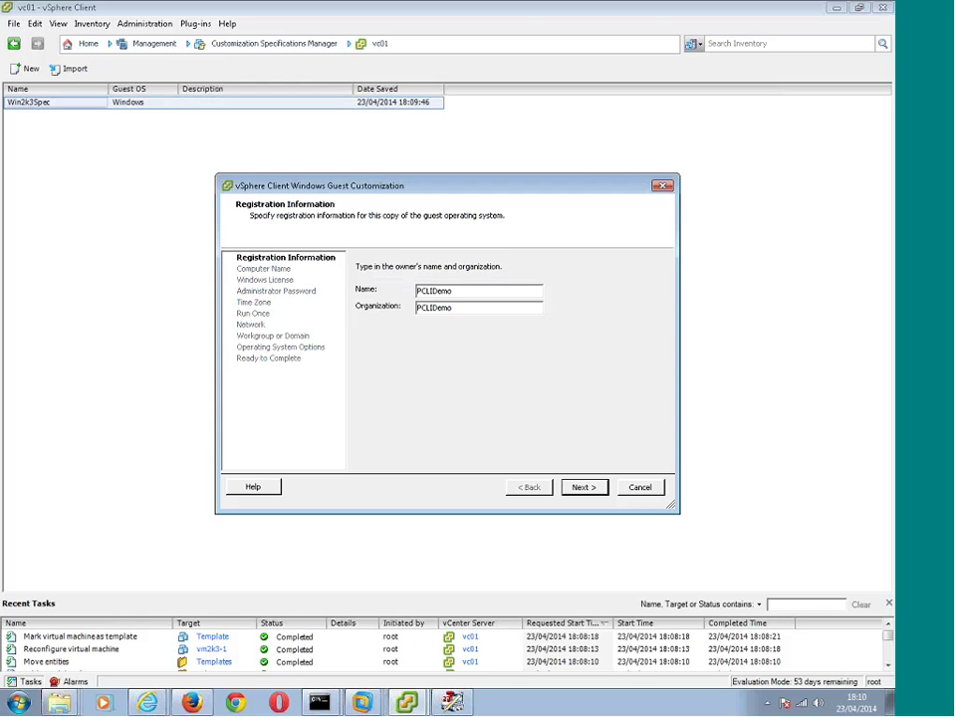
{"action": "left_click", "coordinate": [580, 487]}
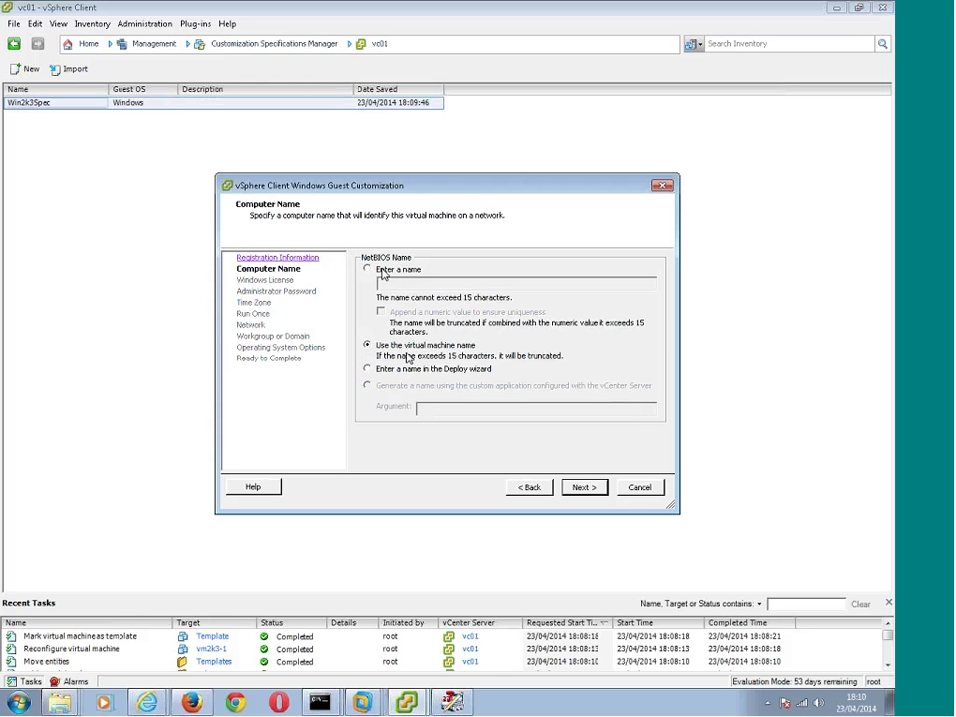
{"action": "key", "text": "Return"}
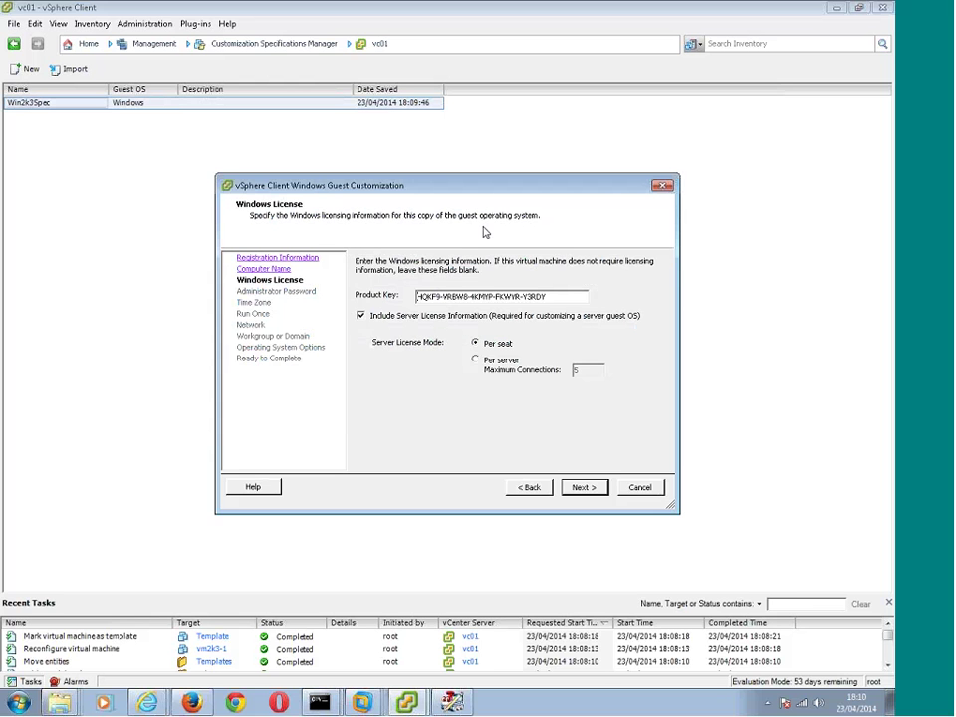
{"action": "key", "text": "Return"}
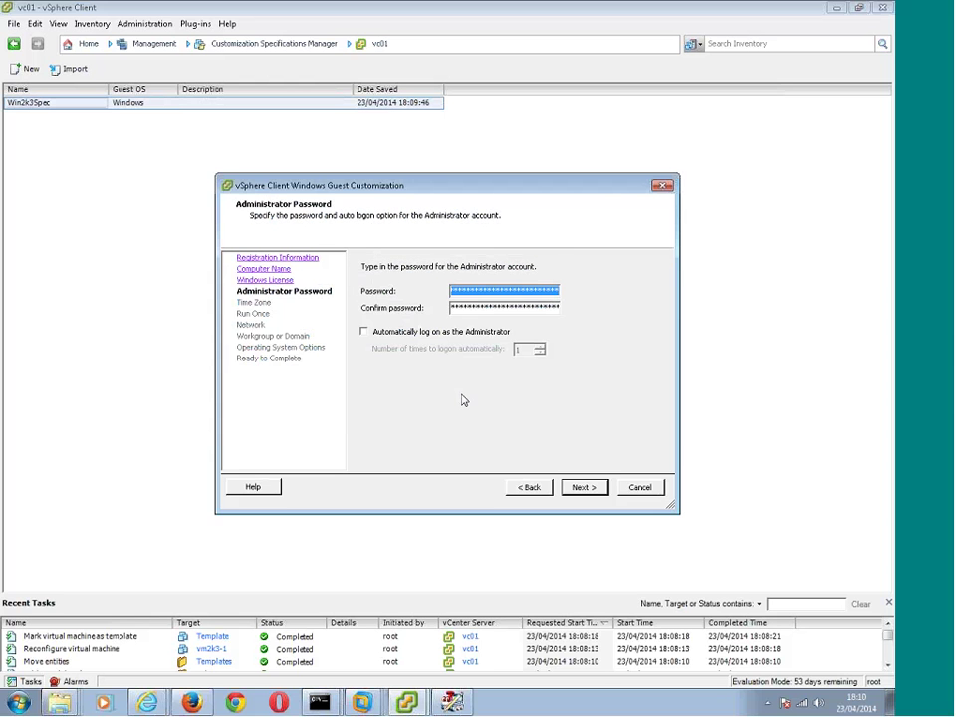
Step: Review the remaining Win2k3Spec pages from time zone to operating system options, trying custom network settings, and cancel the wizard without saving
{"action": "left_click", "coordinate": [580, 490]}
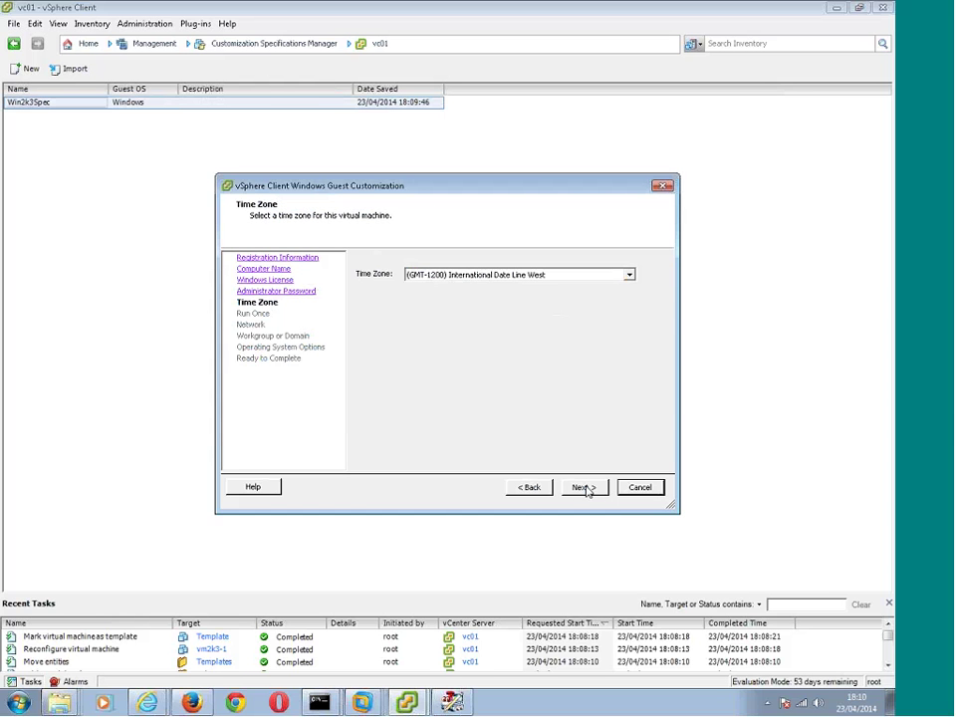
{"action": "left_click", "coordinate": [594, 493]}
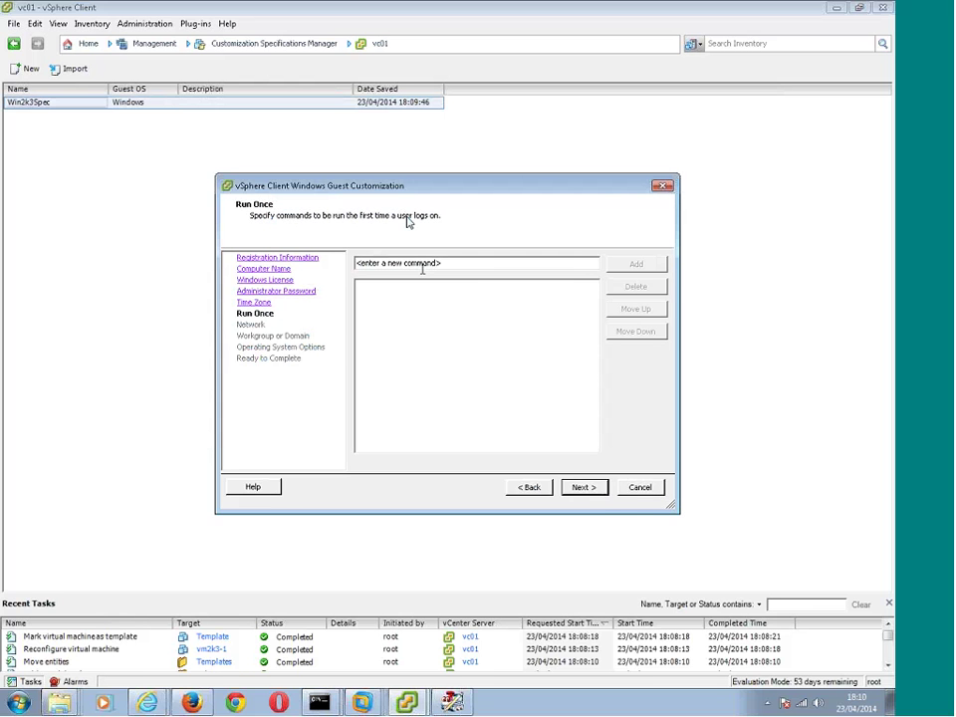
{"action": "left_click", "coordinate": [583, 488]}
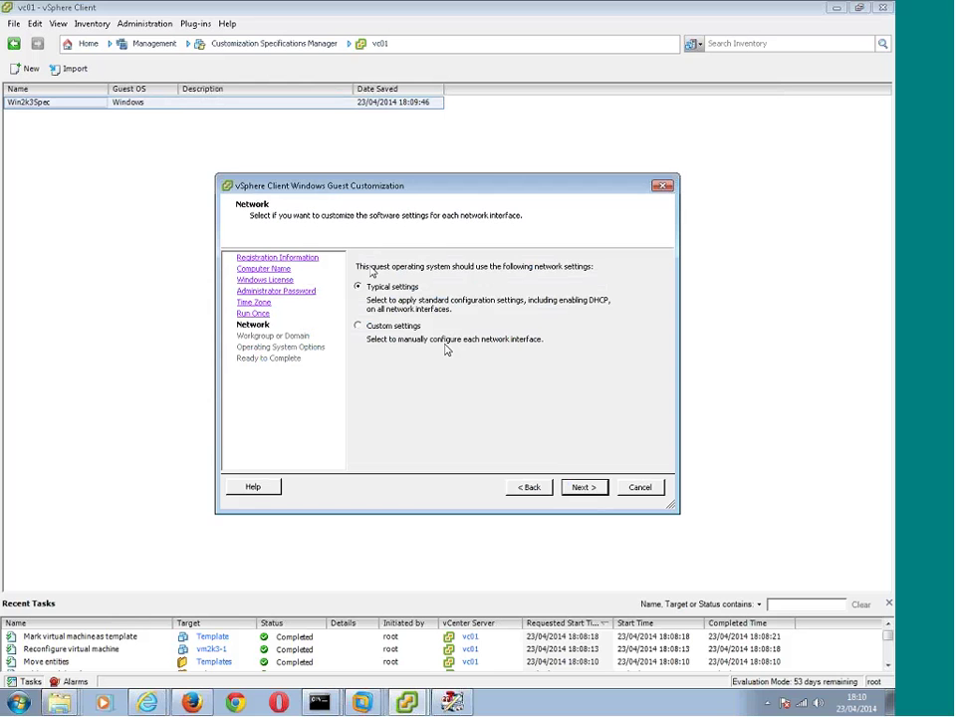
{"action": "left_click", "coordinate": [357, 326]}
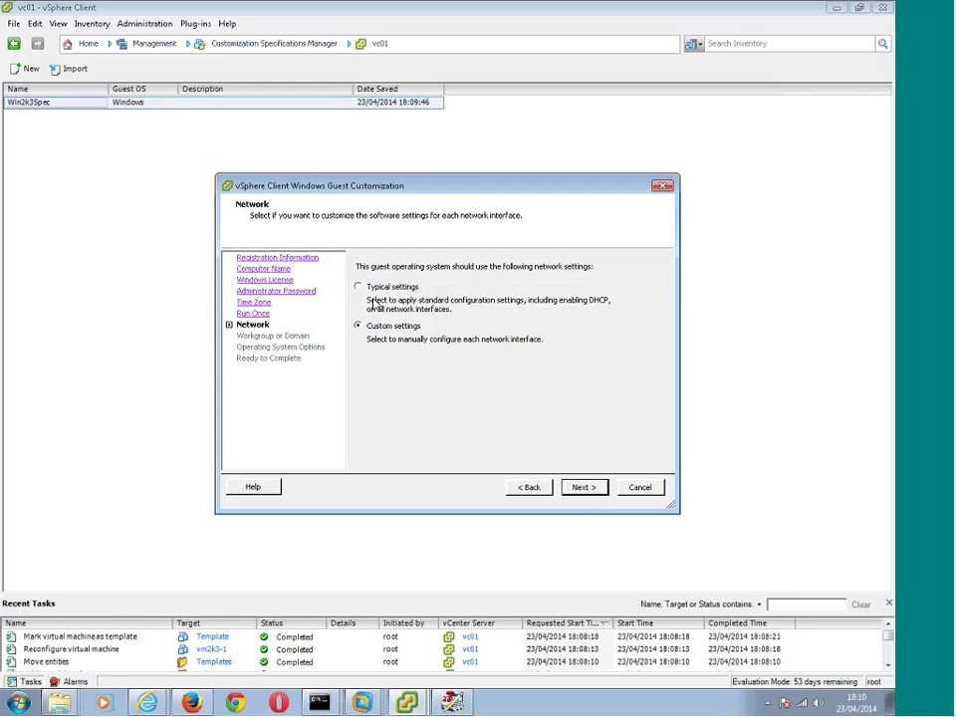
{"action": "left_click", "coordinate": [586, 486]}
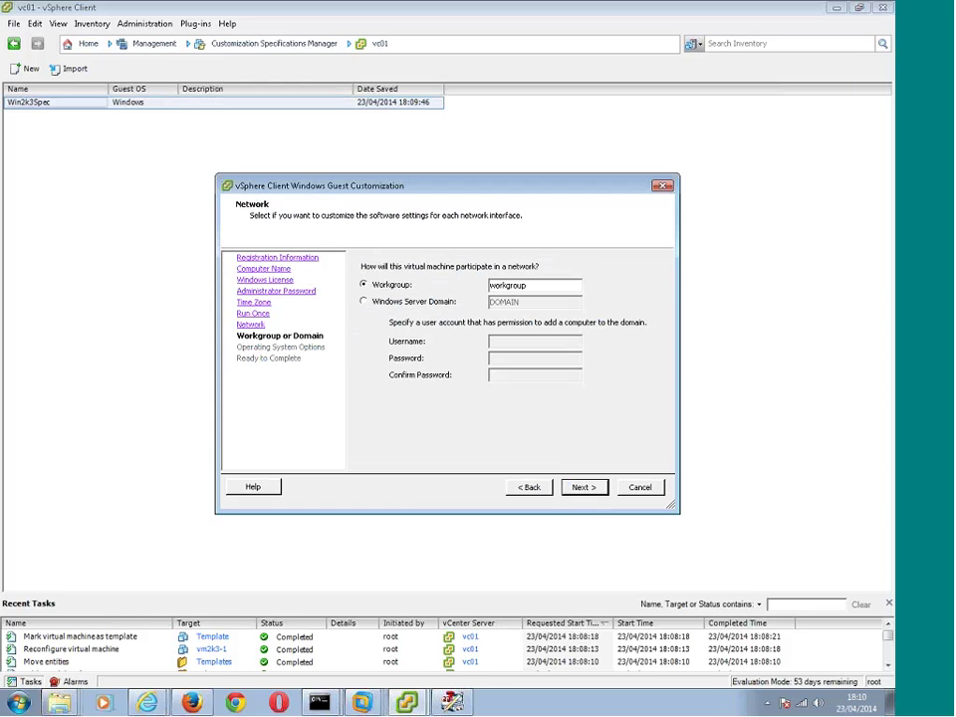
{"action": "left_click", "coordinate": [585, 488]}
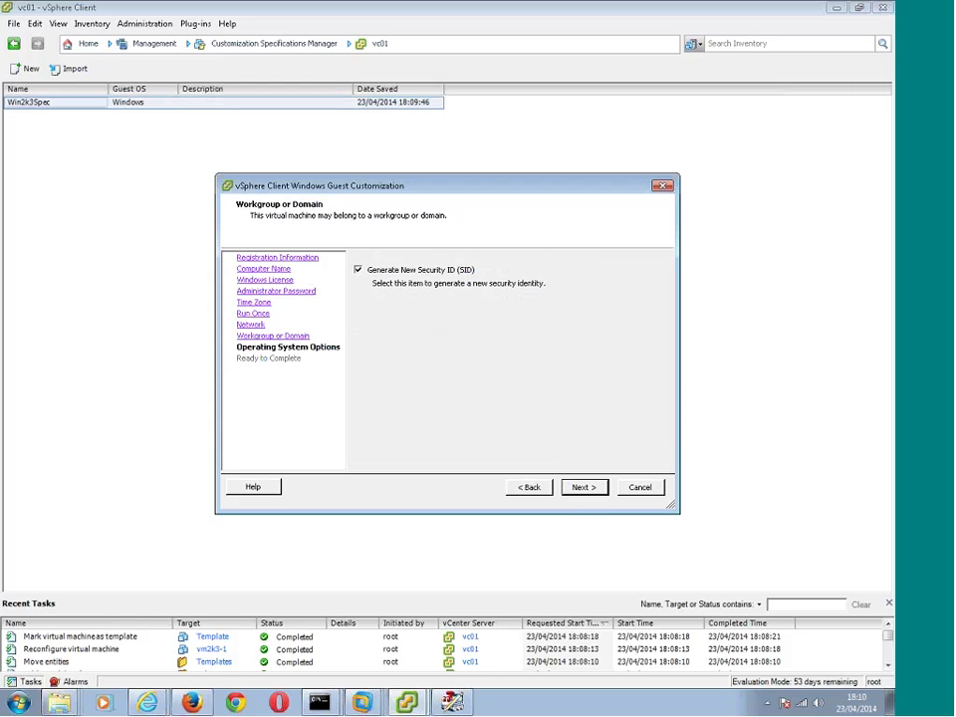
{"action": "left_click", "coordinate": [653, 488]}
{"action": "key", "text": "ctrl+shift+v"}
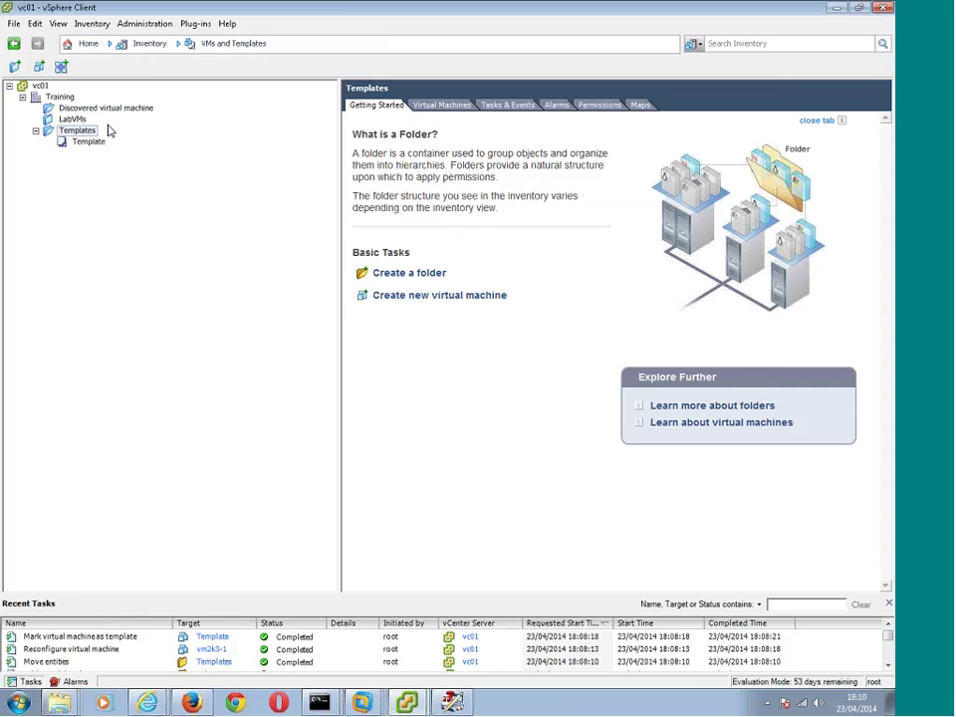
Step: Return to PowerGUI Script Editor and open DeployVMsVC.ps1 from the TechWeekDemos folder
{"action": "key", "text": "alt+Tab"}
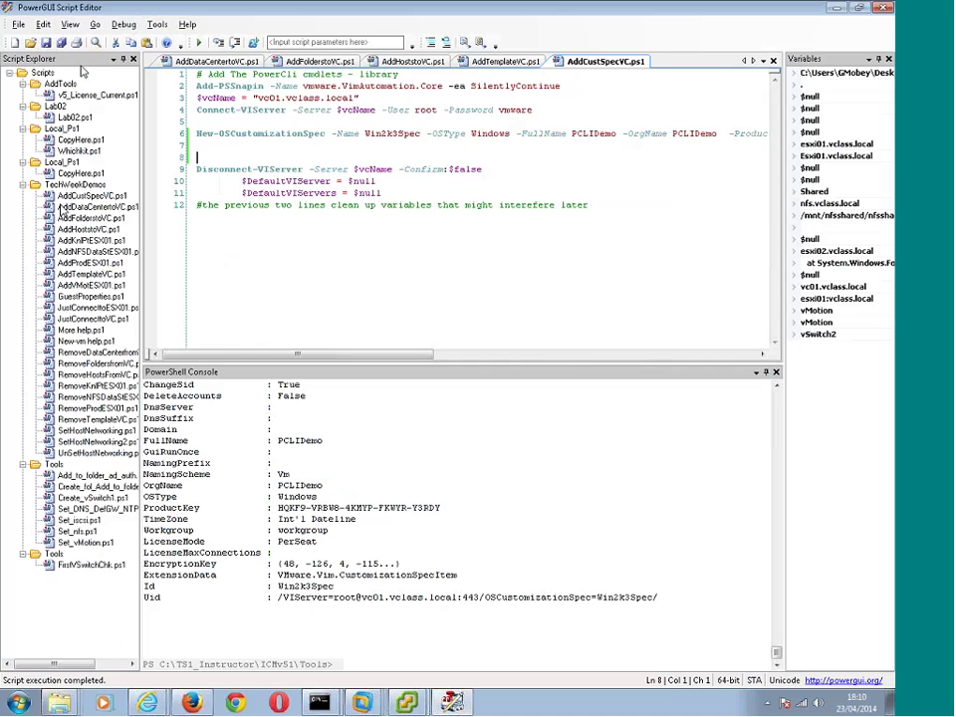
{"action": "left_click", "coordinate": [30, 42]}
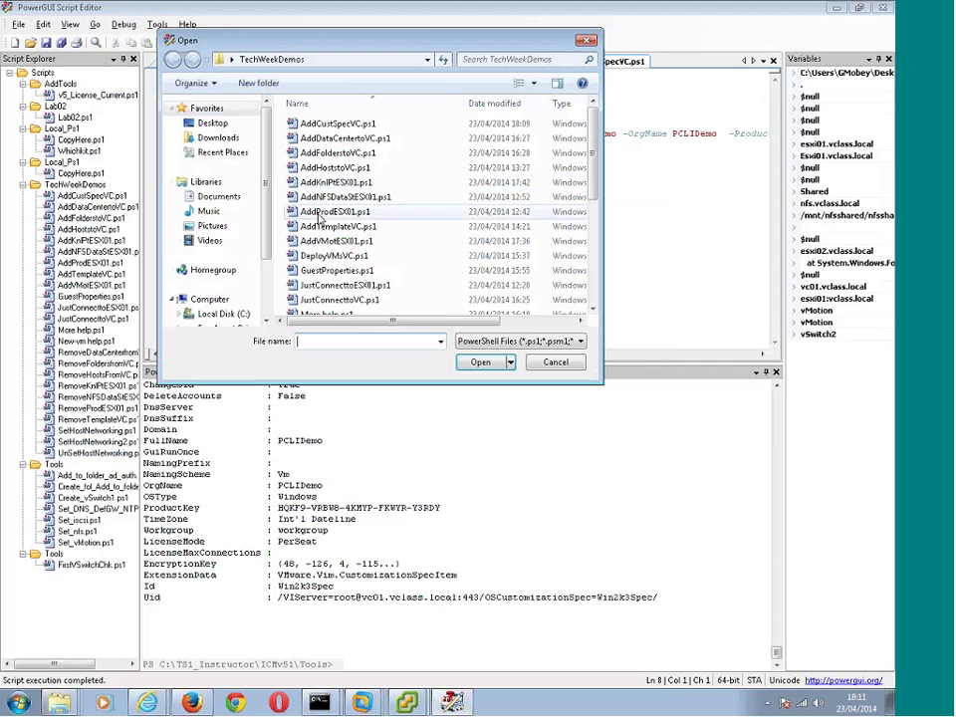
{"action": "double_click", "coordinate": [337, 253]}
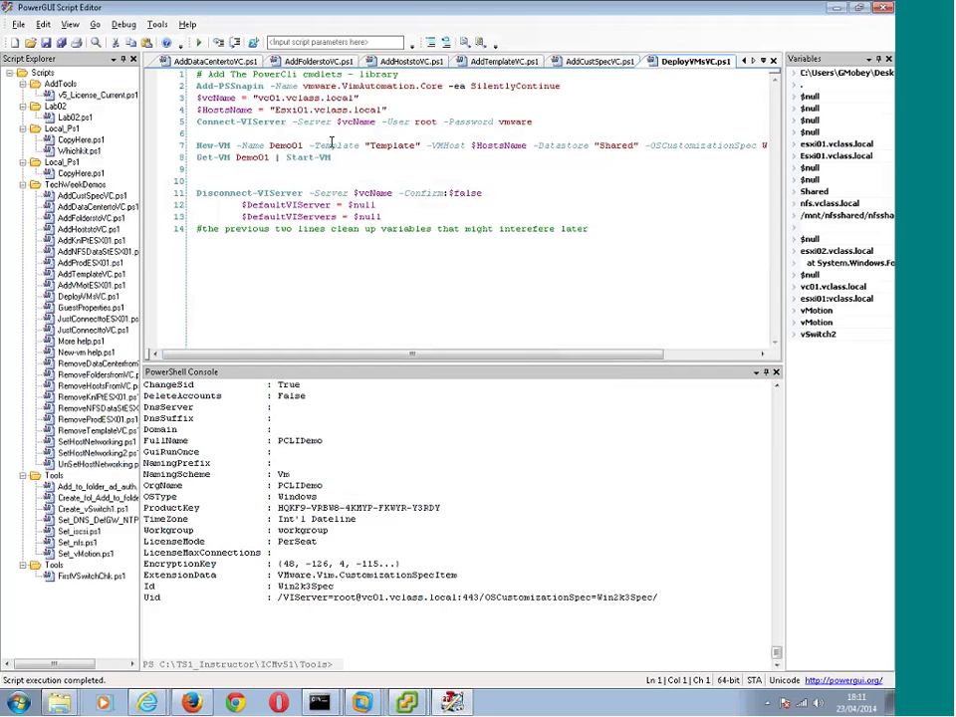
Step: Insert a blank line after the Add-PSSnapin line and another after the $HostsName line
{"action": "left_click", "coordinate": [569, 86]}
{"action": "key", "text": "Return"}
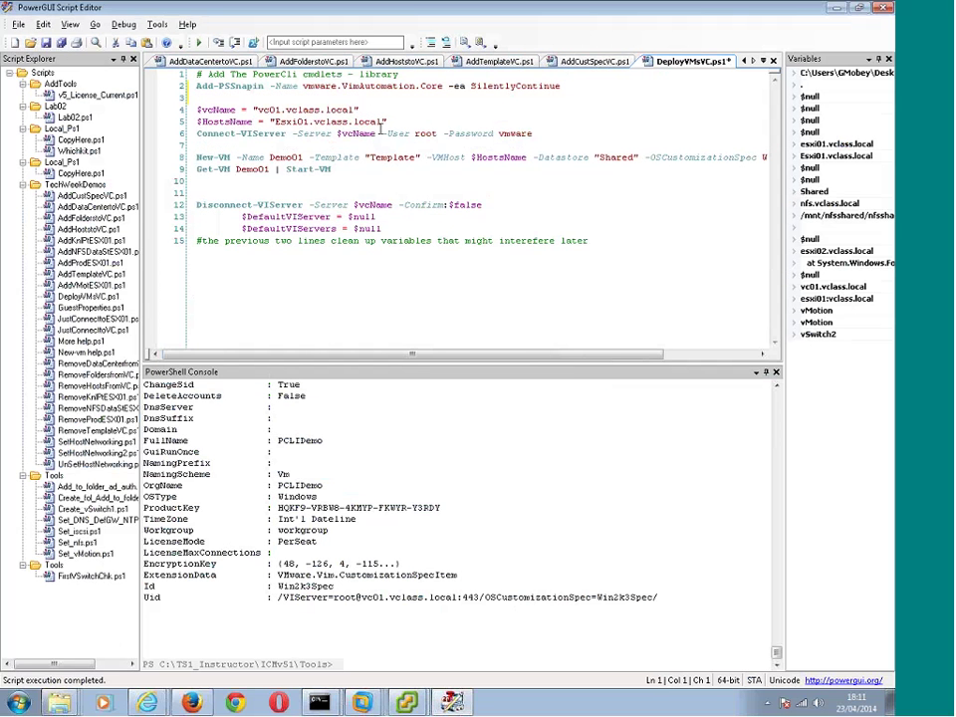
{"action": "left_click", "coordinate": [394, 122]}
{"action": "key", "text": "Return"}
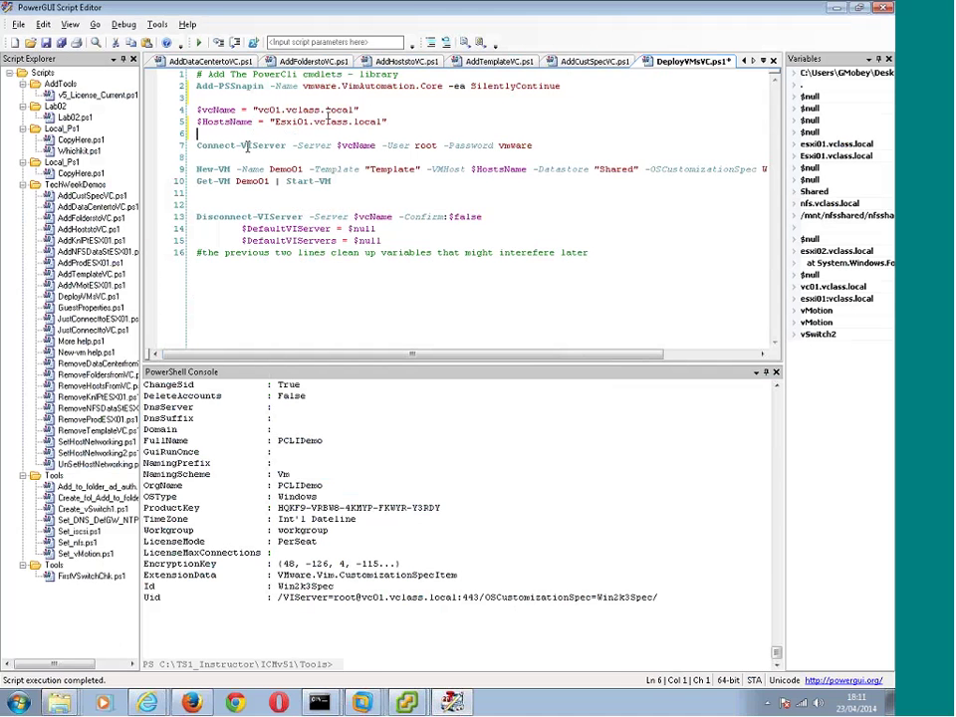
Step: Execute only the script lines from the opening comment through Connect-VIServer to connect to vCenter
{"action": "left_click_drag", "start_coordinate": [532, 145], "coordinate": [171, 66]}
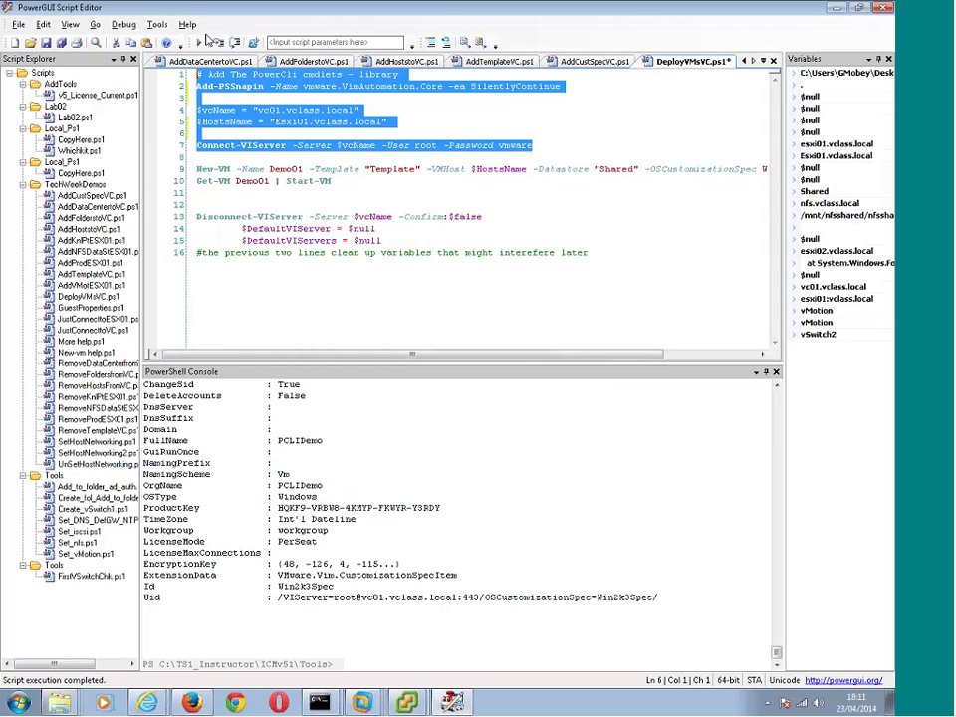
{"action": "left_click", "coordinate": [124, 24]}
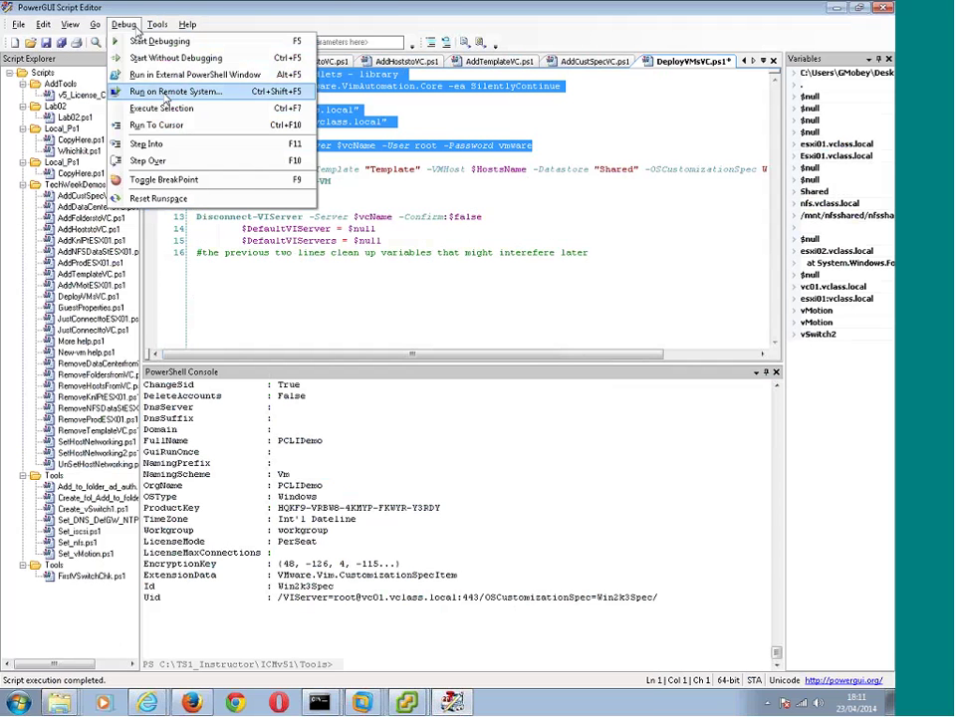
{"action": "left_click", "coordinate": [162, 109]}
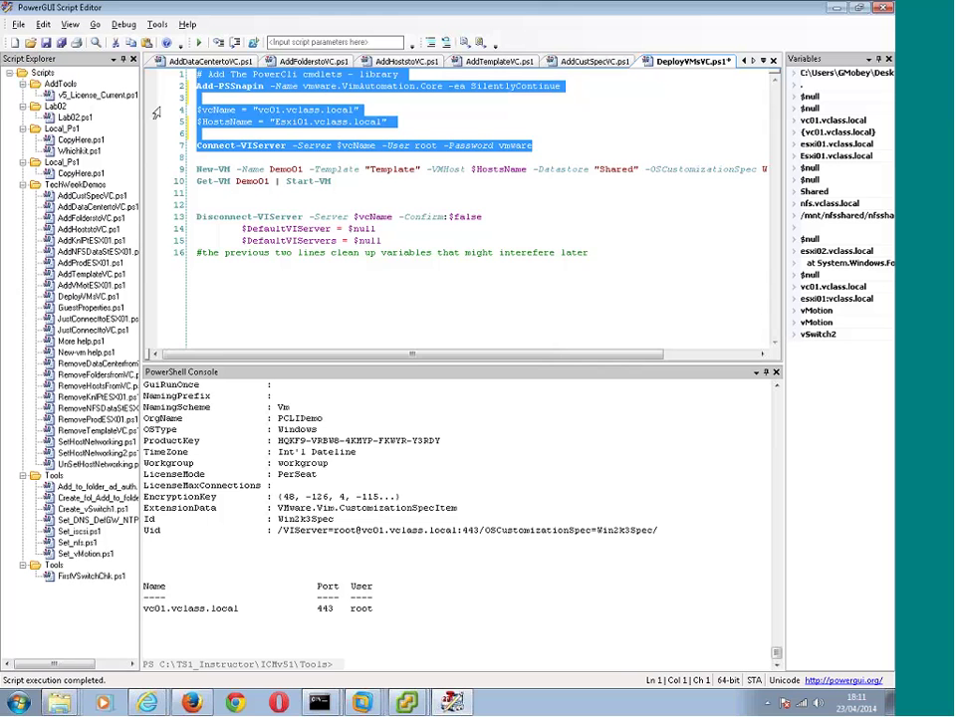
Step: Add a Get-Datacenter command below the Connect-VIServer line, separated by a blank line
{"action": "left_click", "coordinate": [539, 147]}
{"action": "key", "text": "Return"}
{"action": "key", "text": "Return"}
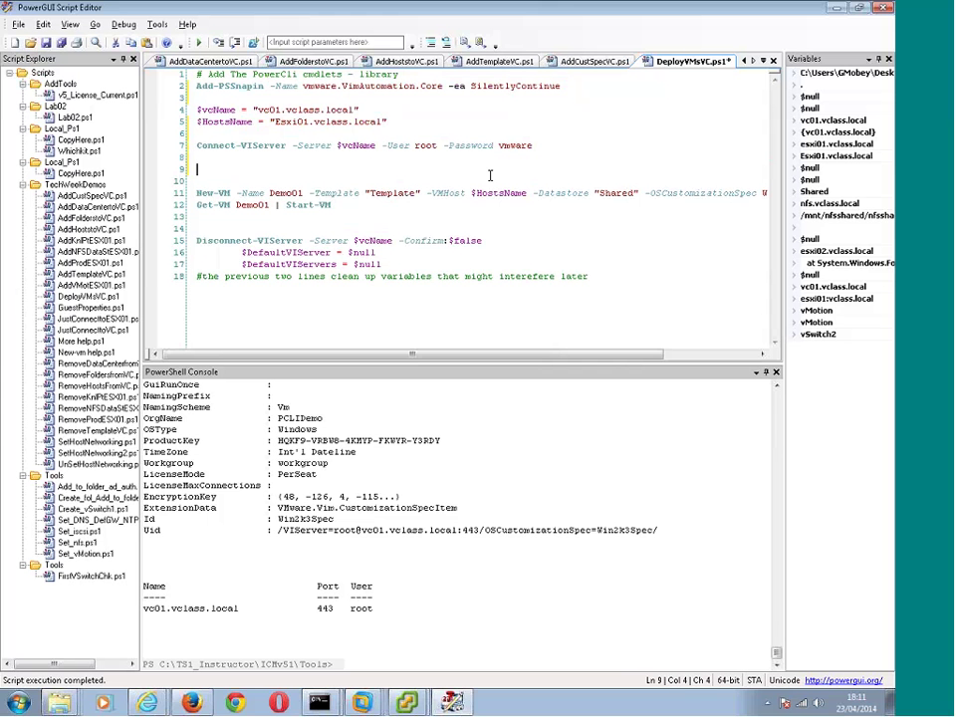
{"action": "type", "text": "get-data"}
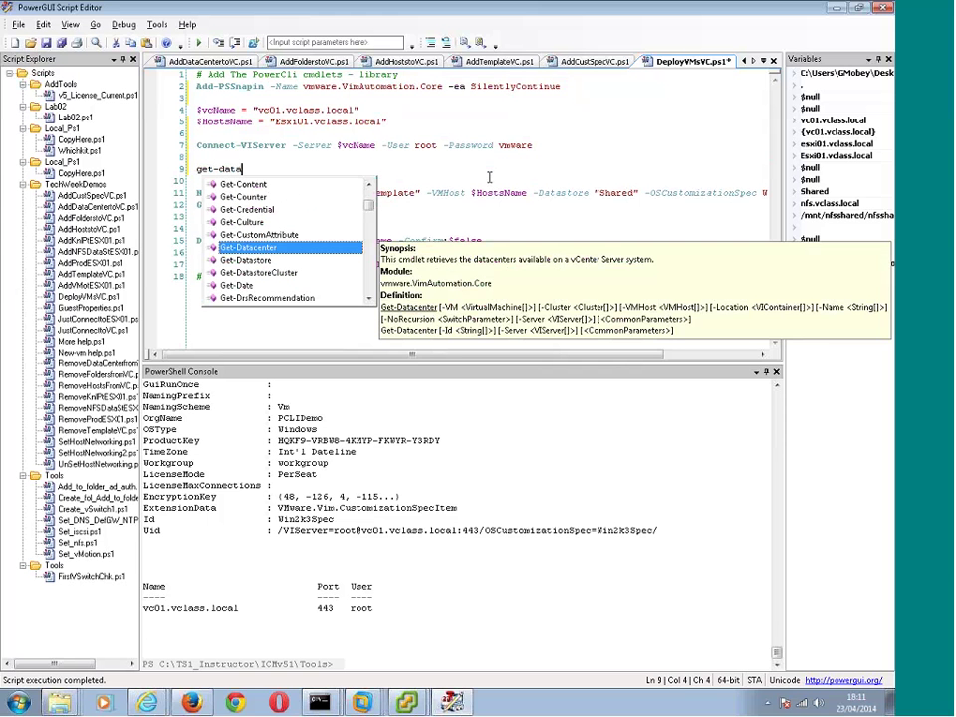
{"action": "key", "text": "Return"}
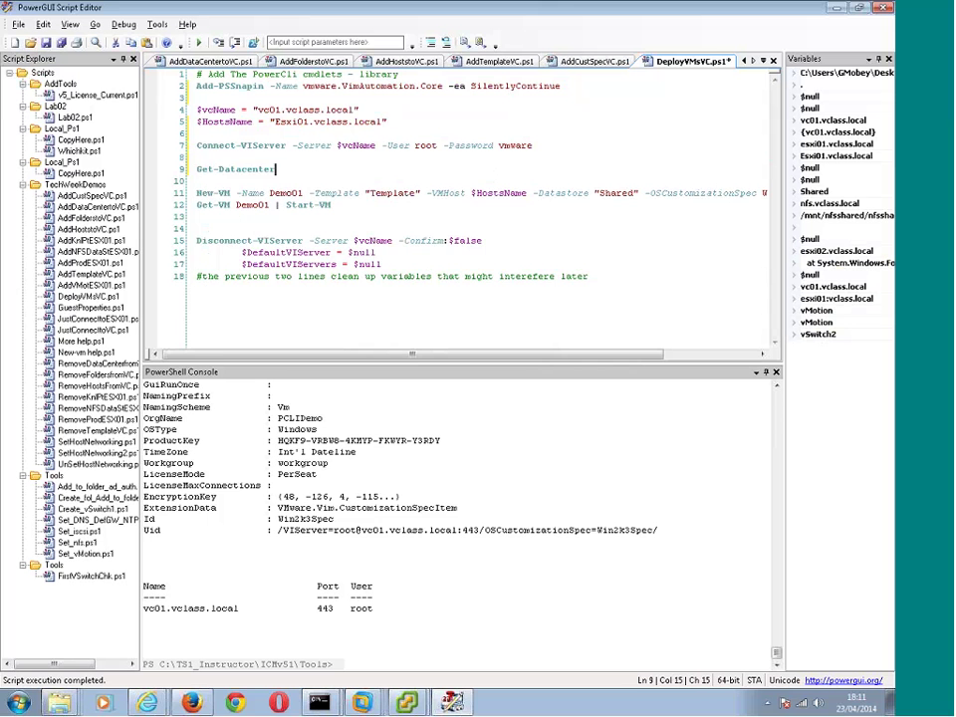
Step: Execute only the Get-Datacenter line to list the datacenters
{"action": "key", "text": "shift+Home"}
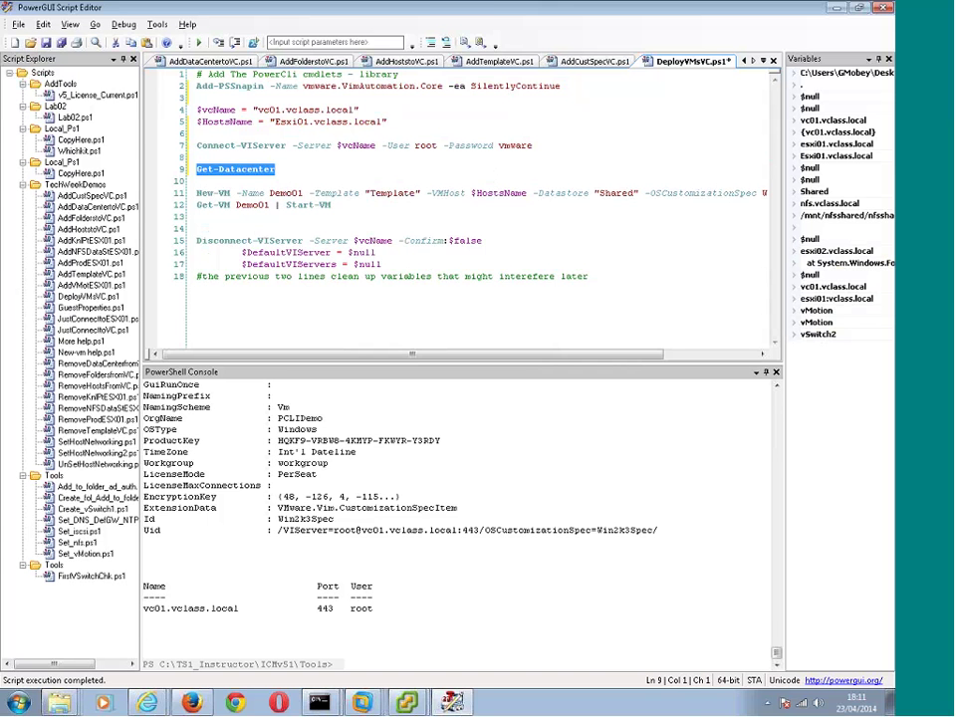
{"action": "left_click", "coordinate": [124, 24]}
{"action": "left_click", "coordinate": [152, 109]}
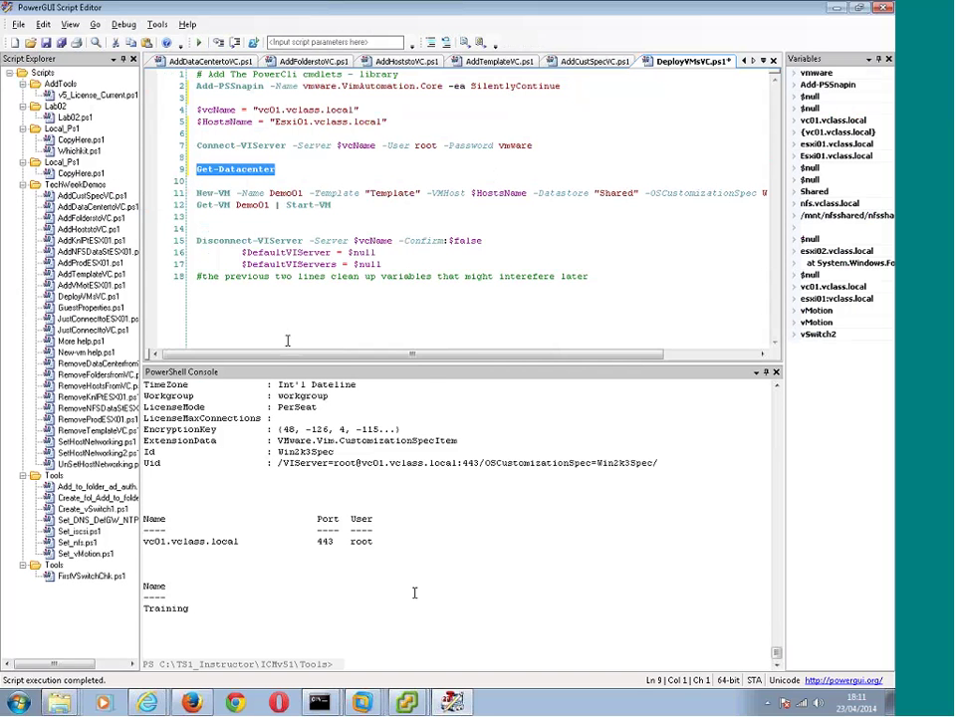
Step: Replace the Get-Datacenter command below the Connect-VIServer line with Get-Datastore
{"action": "mouse_move", "coordinate": [241, 177]}
{"action": "left_click_drag", "start_coordinate": [275, 169], "coordinate": [180, 176]}
{"action": "type", "text": "get"}
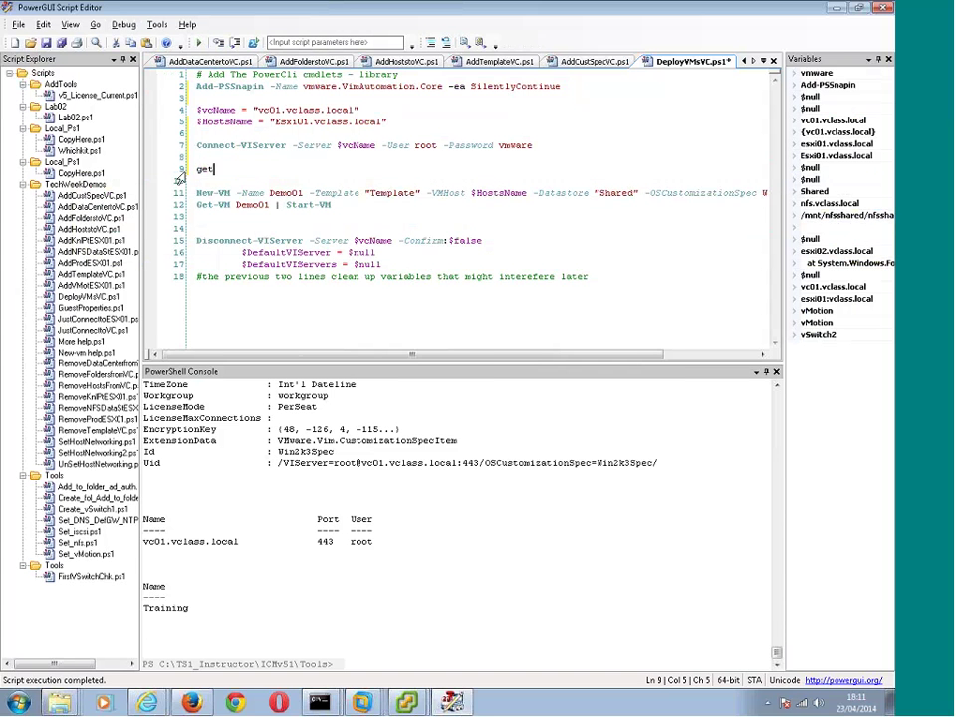
{"action": "type", "text": "-datas"}
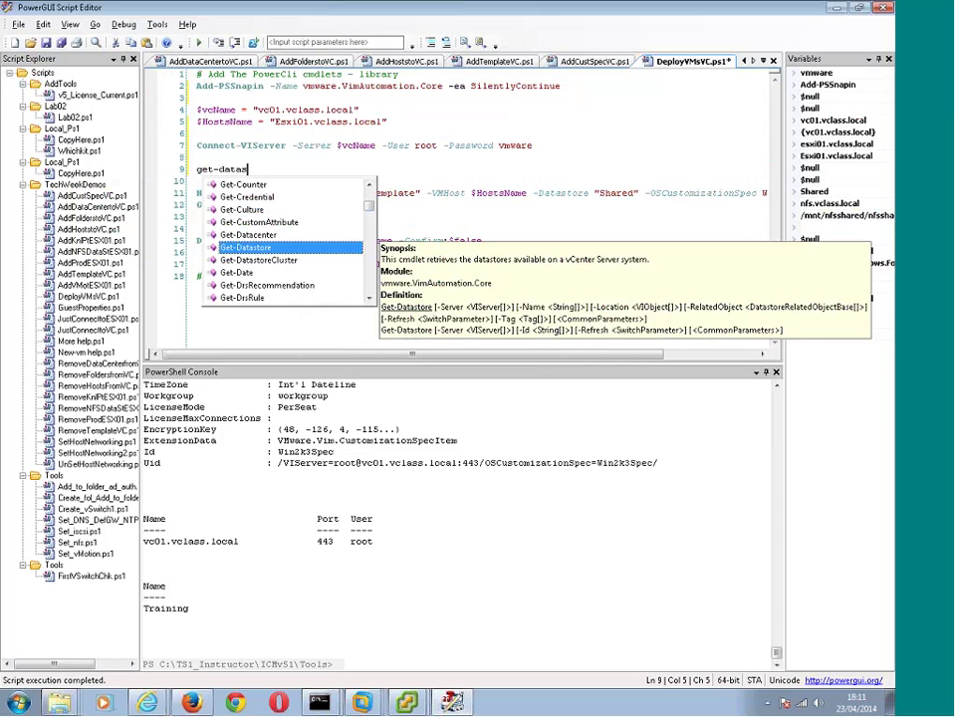
{"action": "key", "text": "Return"}
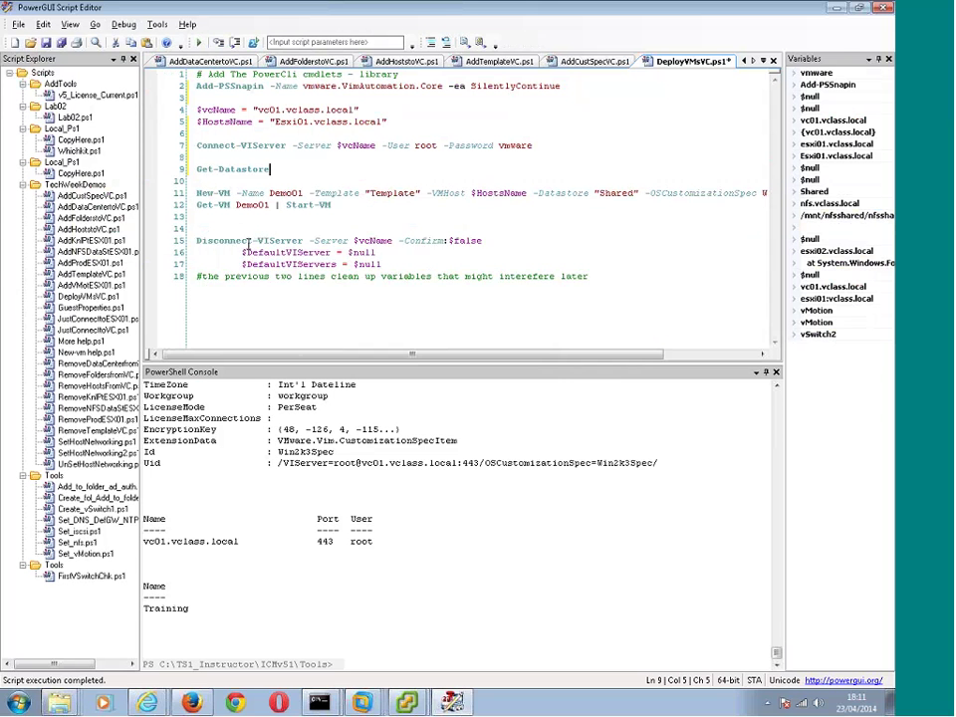
Step: Execute only the Get-Datastore line to list the available datastores
{"action": "key", "text": "shift+Home"}
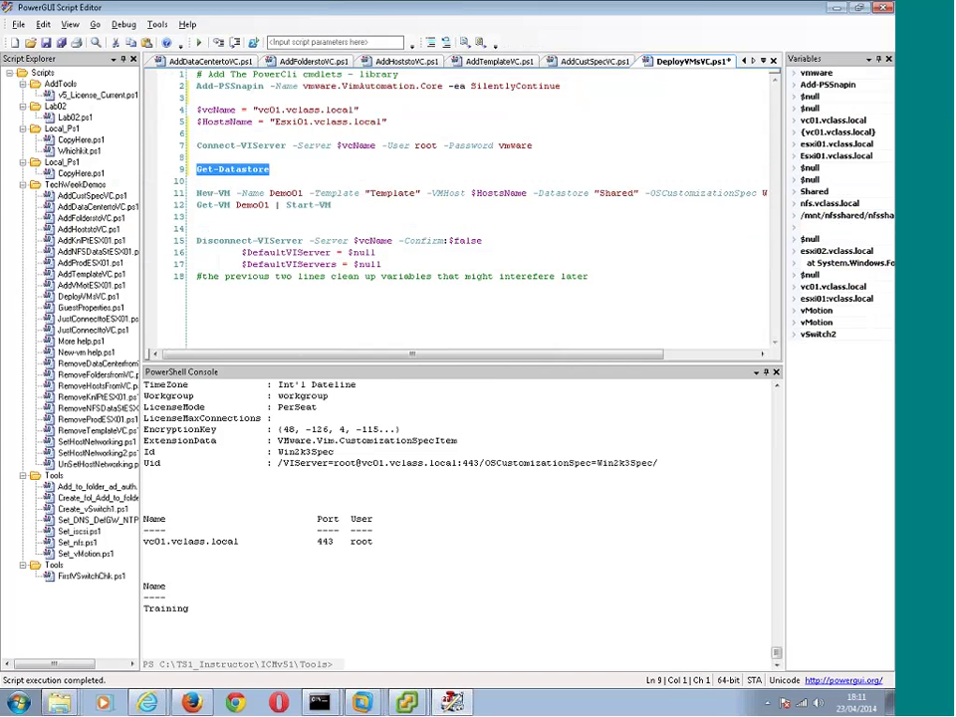
{"action": "left_click", "coordinate": [123, 24]}
{"action": "left_click", "coordinate": [159, 108]}
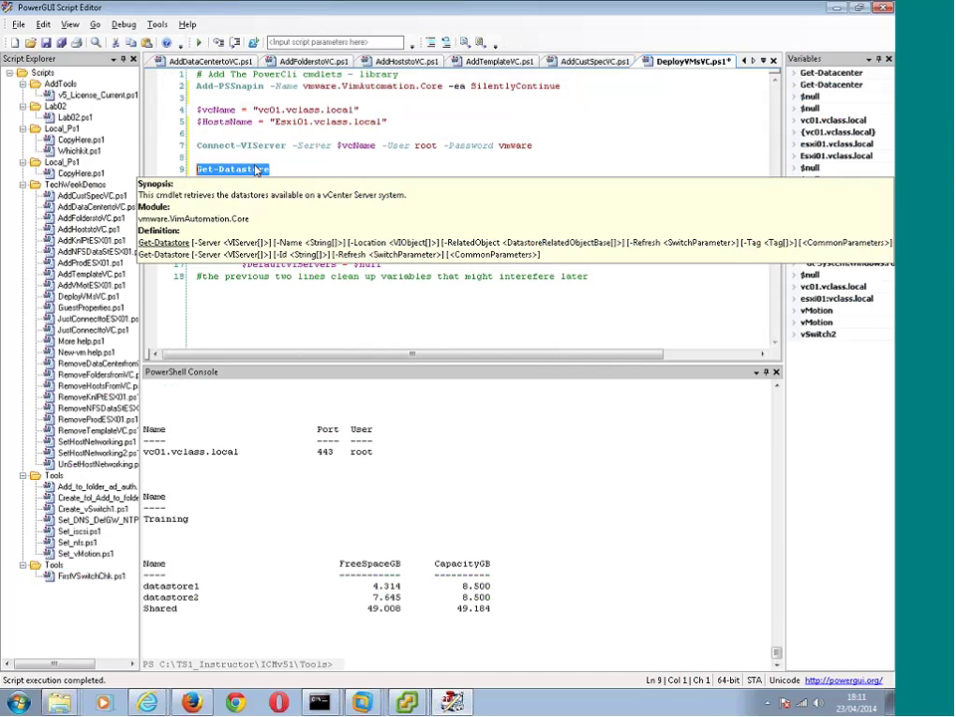
Step: Begin entering another get command on the script line that holds Get-Datastore
{"action": "left_click", "coordinate": [276, 176]}
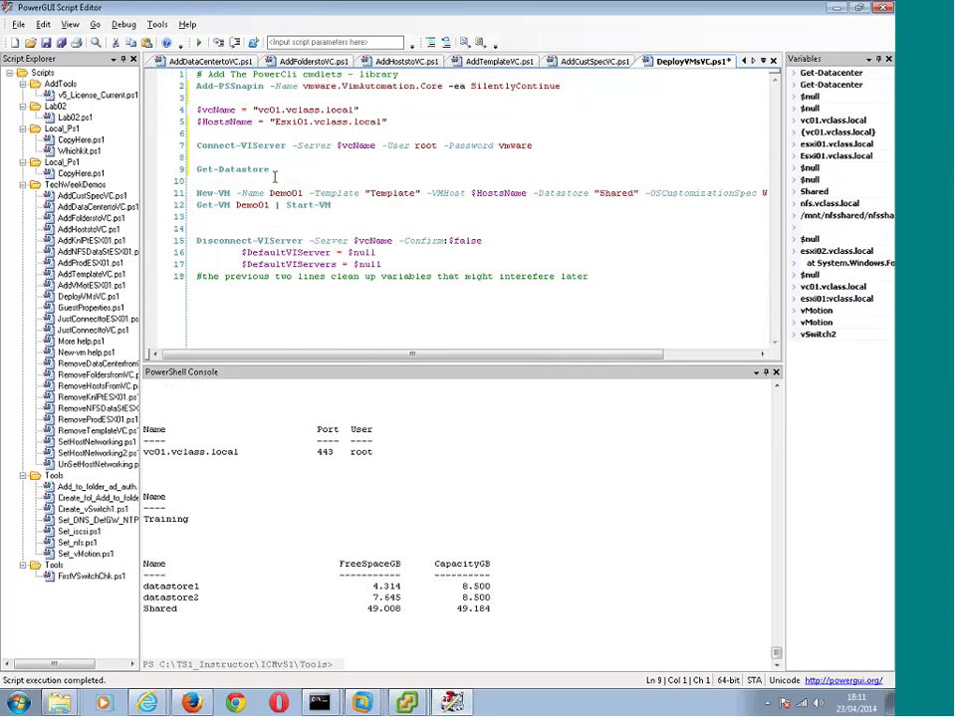
{"action": "type", "text": "get"}
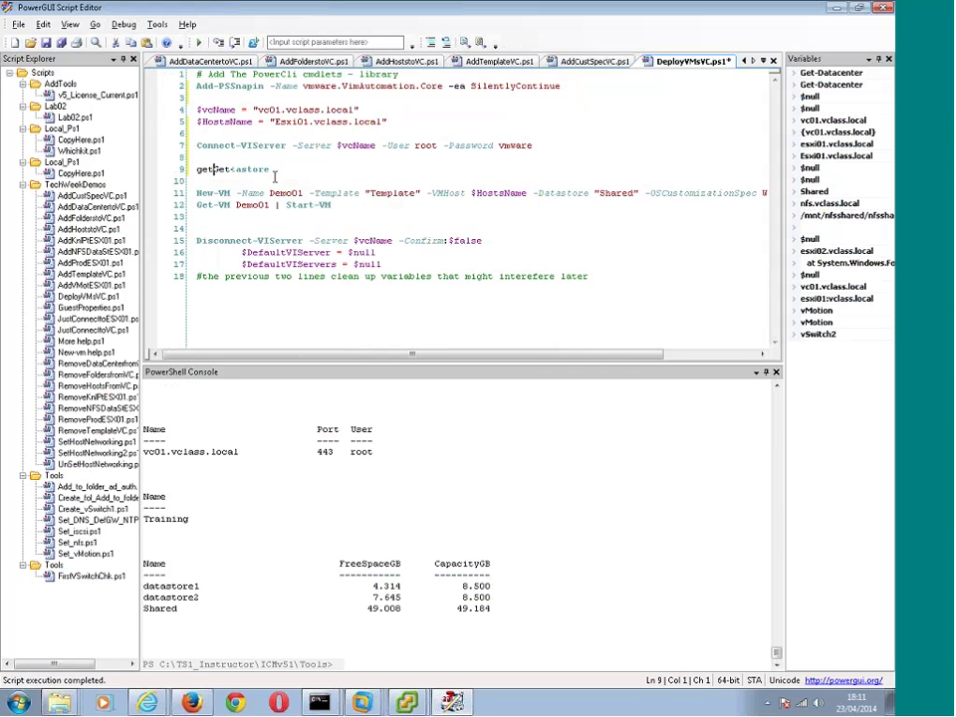